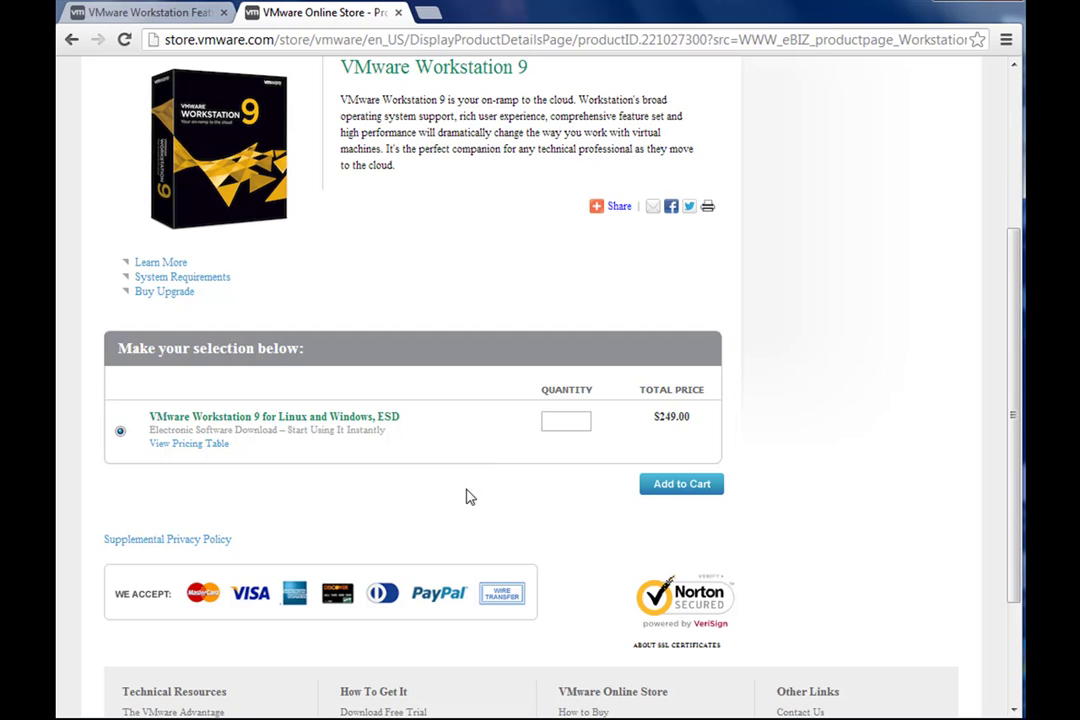
Step: Scroll to the top of the store page and return to the VMware Workstation Features tab
scroll(469, 497, up, 3)
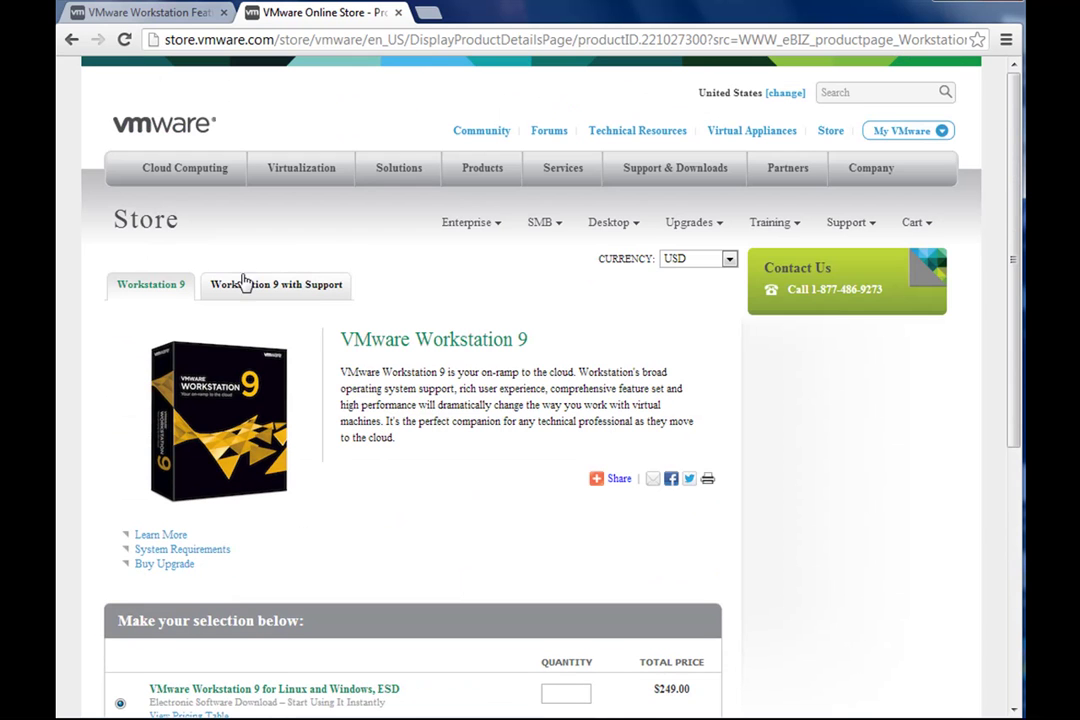
click(175, 12)
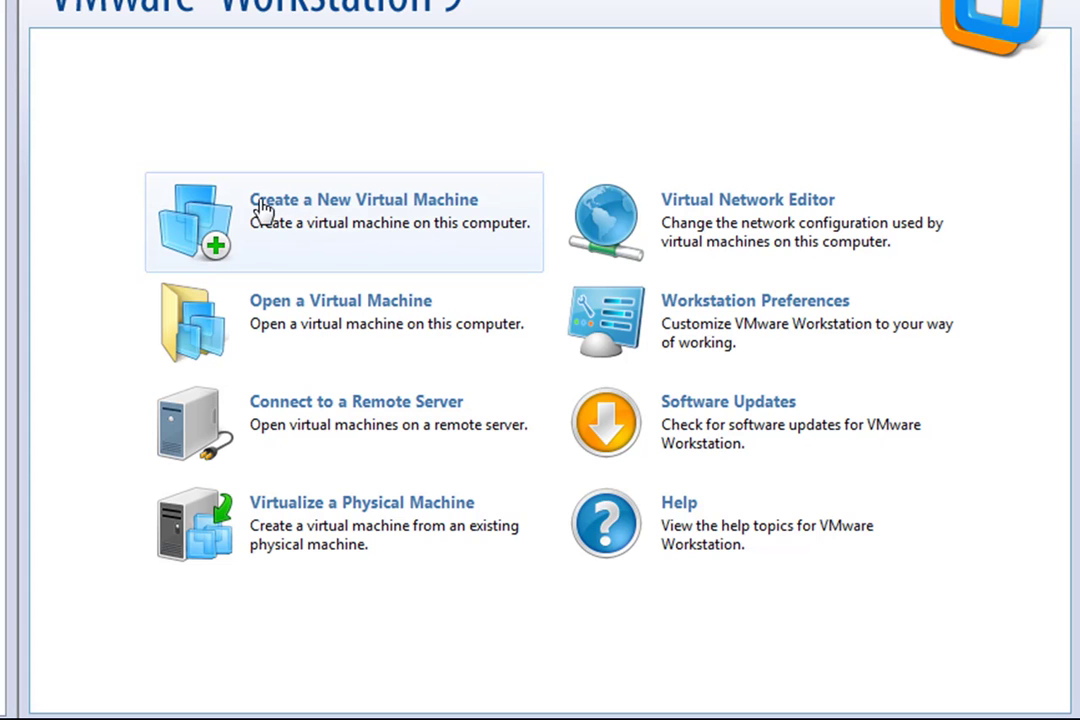
Step: Start the New Virtual Machine Wizard using the Custom (advanced) configuration
click(318, 208)
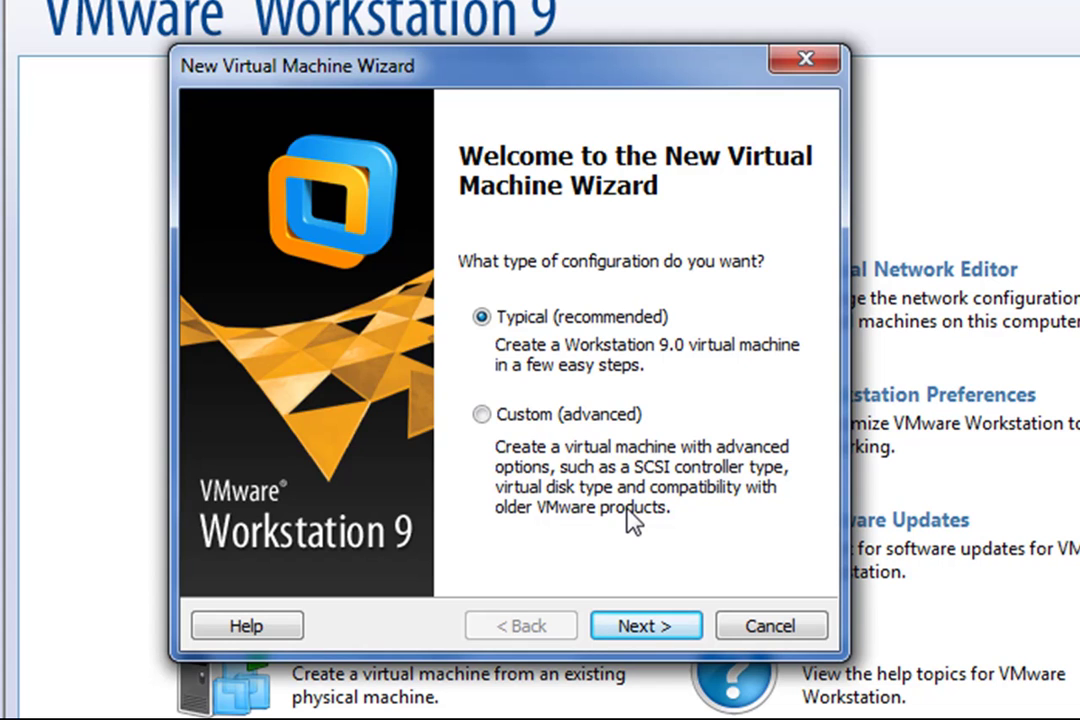
click(483, 418)
click(668, 628)
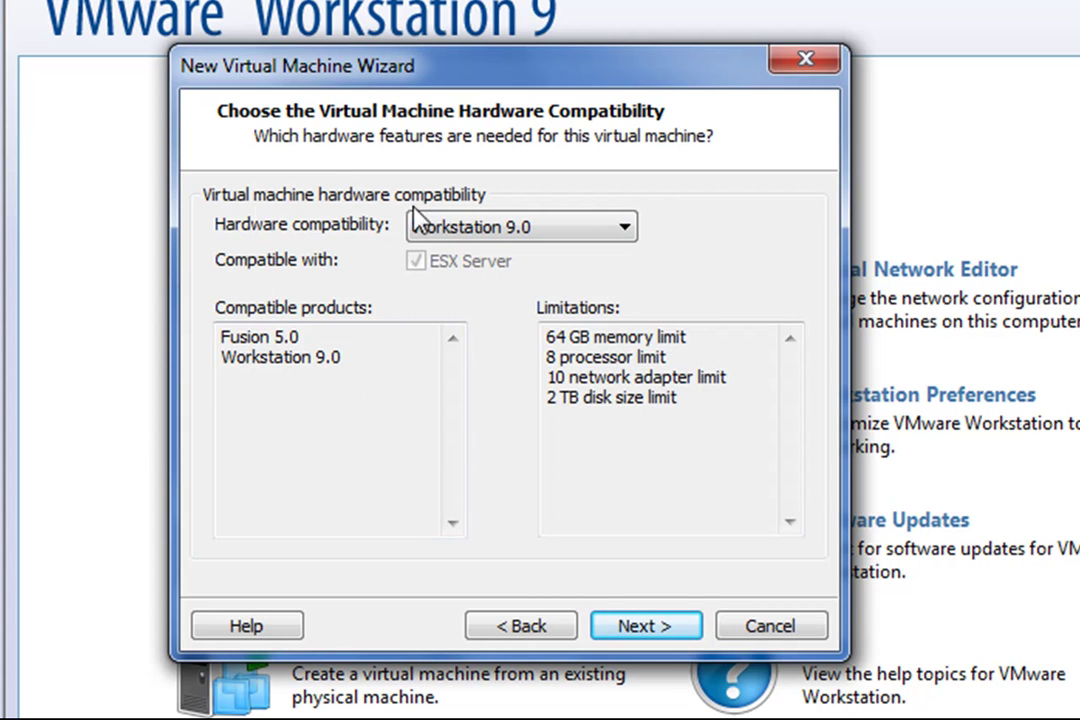
Step: Keep Workstation 9.0 as the hardware compatibility version and continue
click(626, 230)
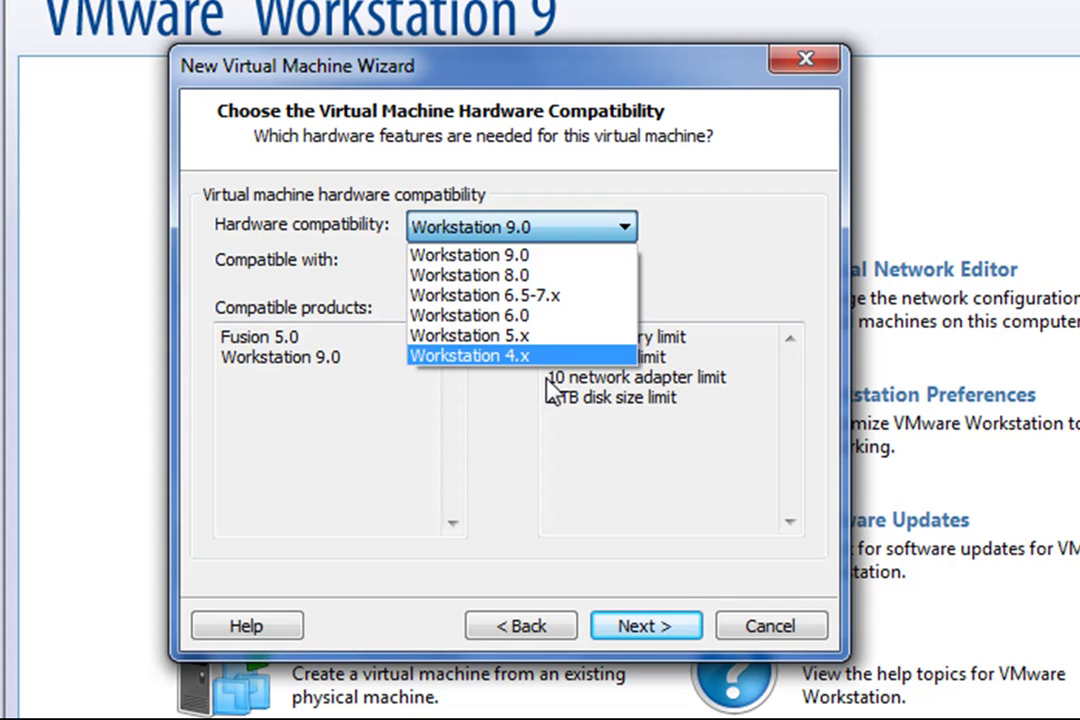
click(716, 229)
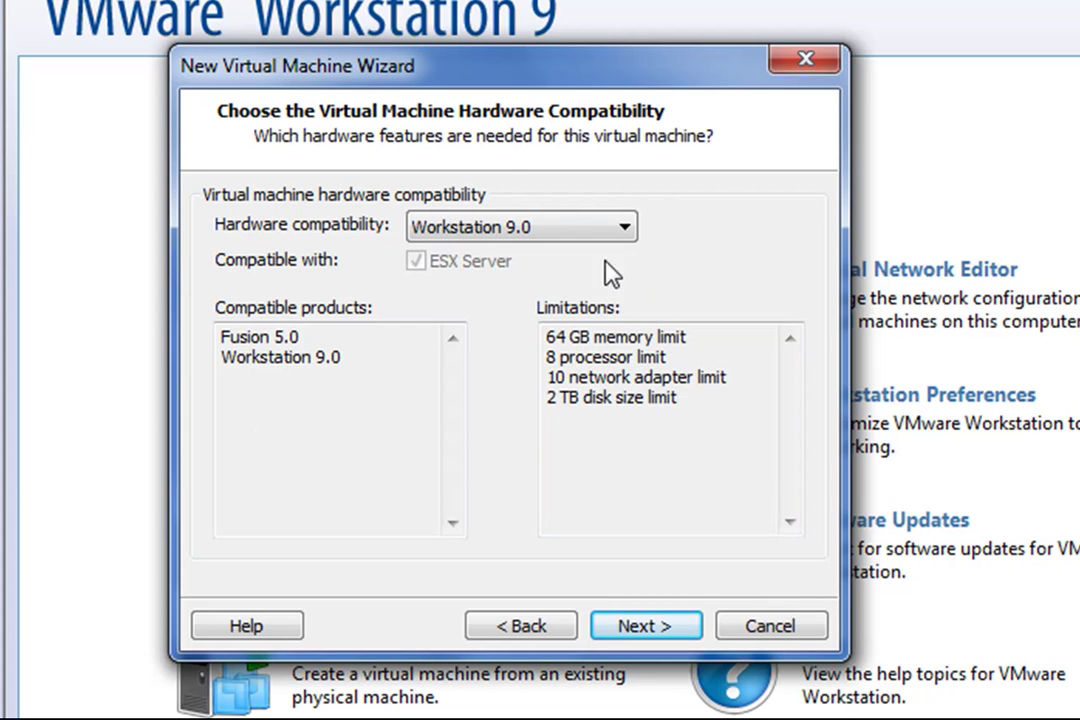
click(630, 230)
click(711, 325)
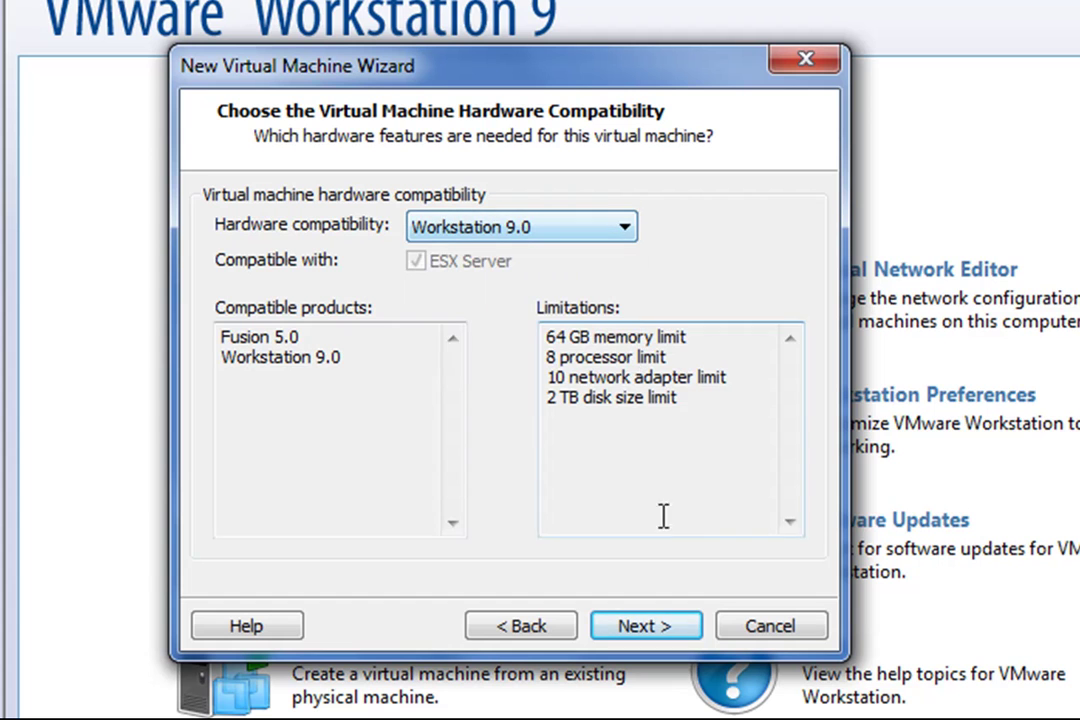
click(652, 634)
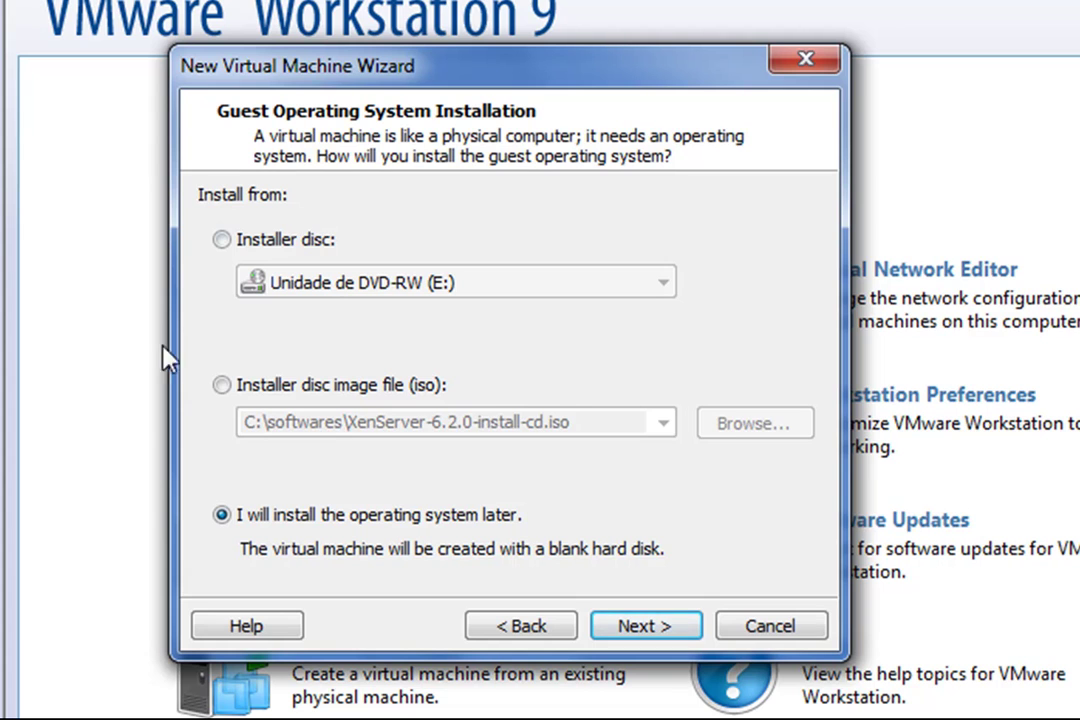
Step: Use C:\softwares\ubuntu-12.10-desktop-i386.iso as the installer disc image
click(222, 242)
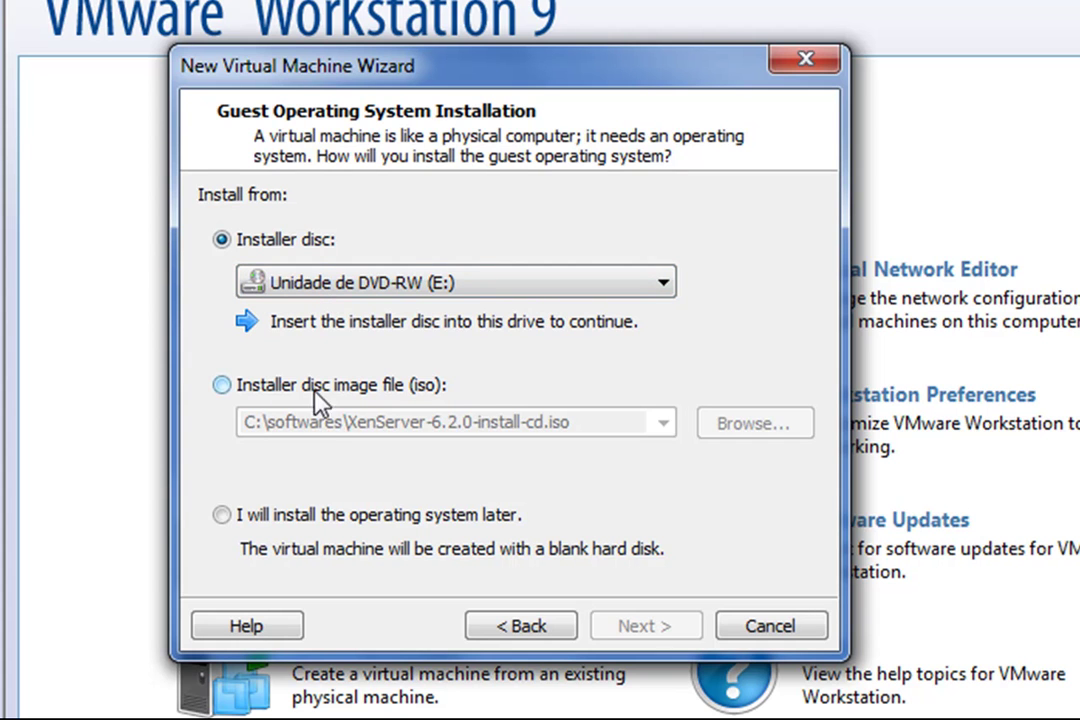
click(222, 386)
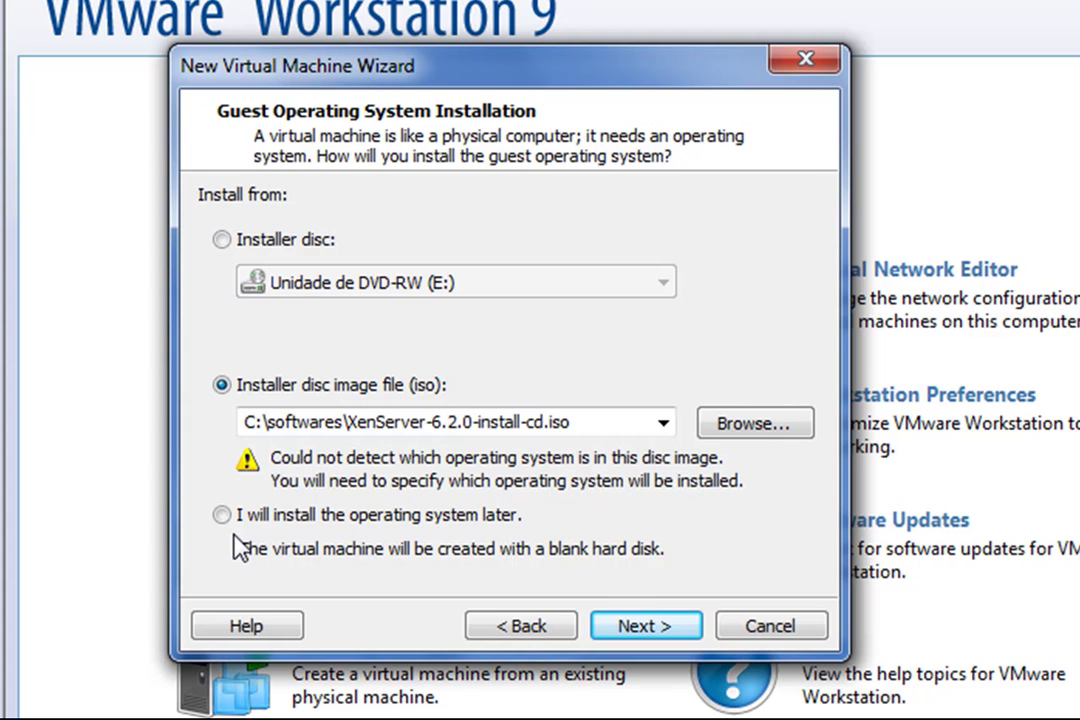
click(760, 428)
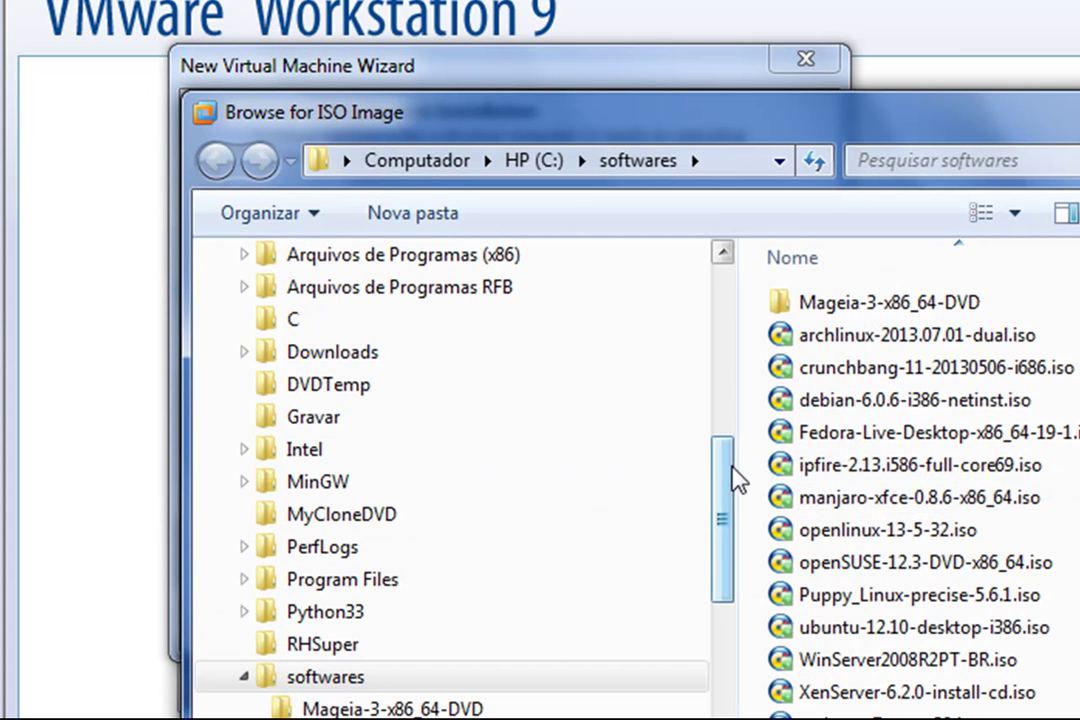
drag(738, 465, 534, 450)
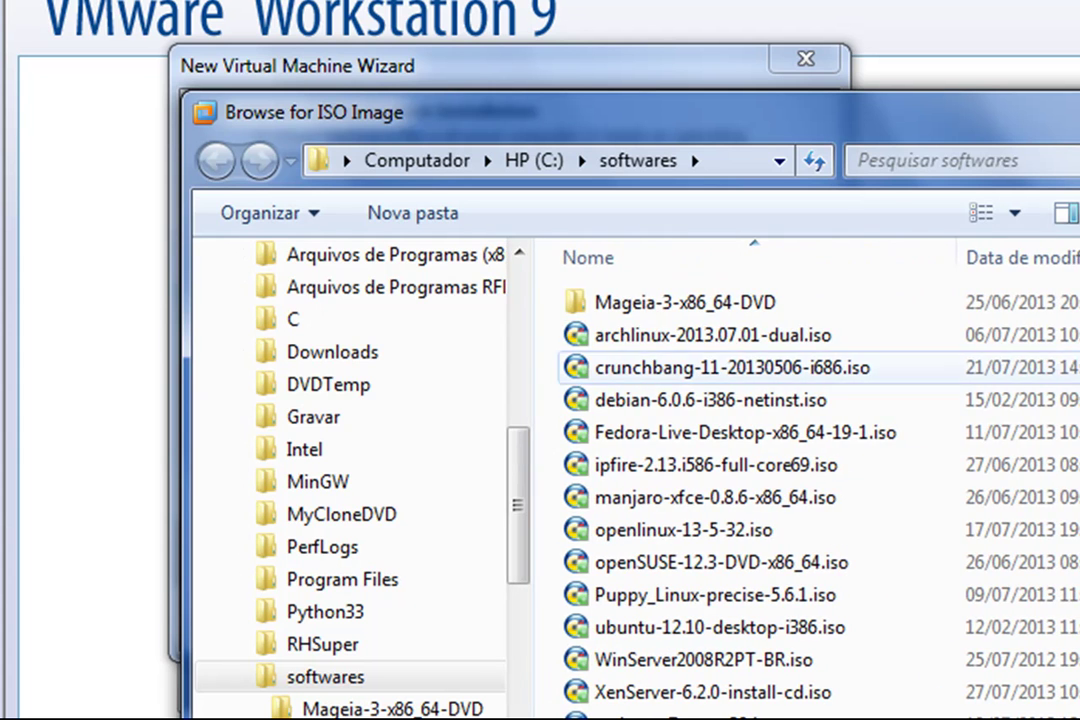
scroll(720, 450, down, 1)
scroll(720, 450, up, 1)
scroll(720, 480, down, 1)
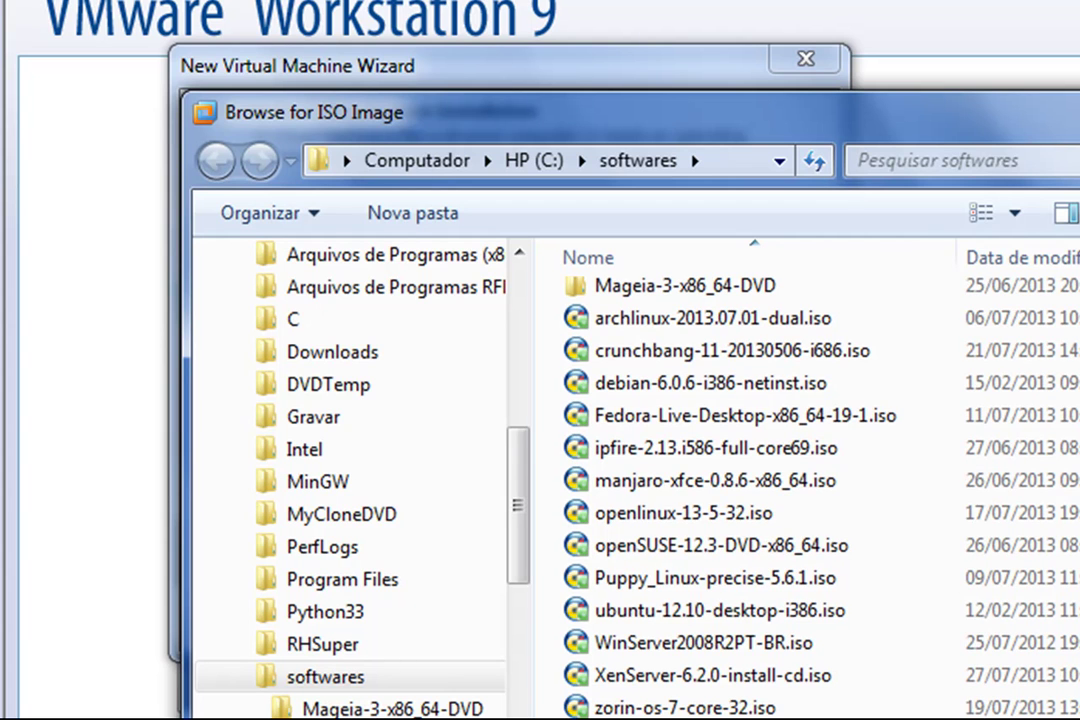
click(733, 612)
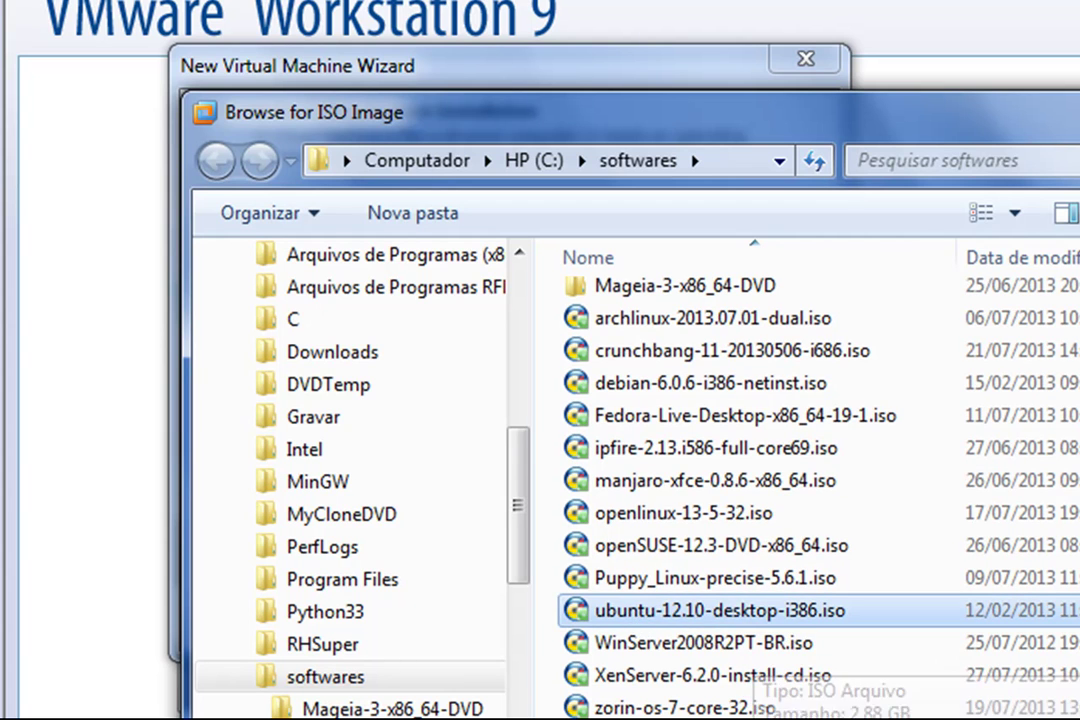
key(Return)
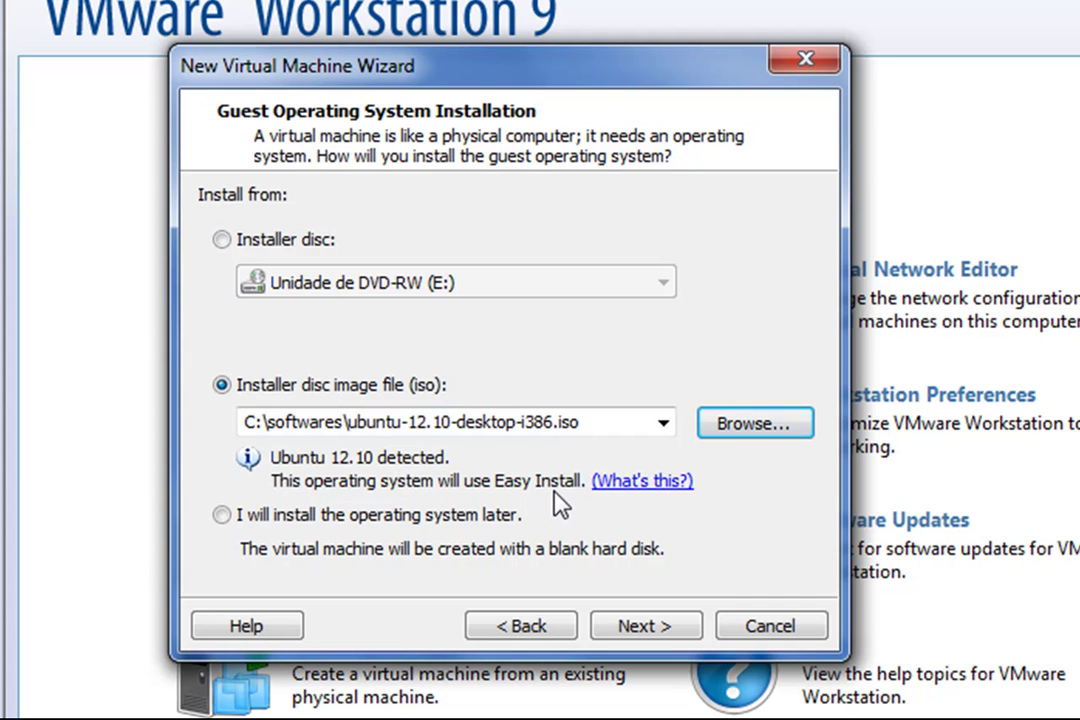
Step: Enter the user's full name, user name, and password with confirmation for Easy Install
click(663, 627)
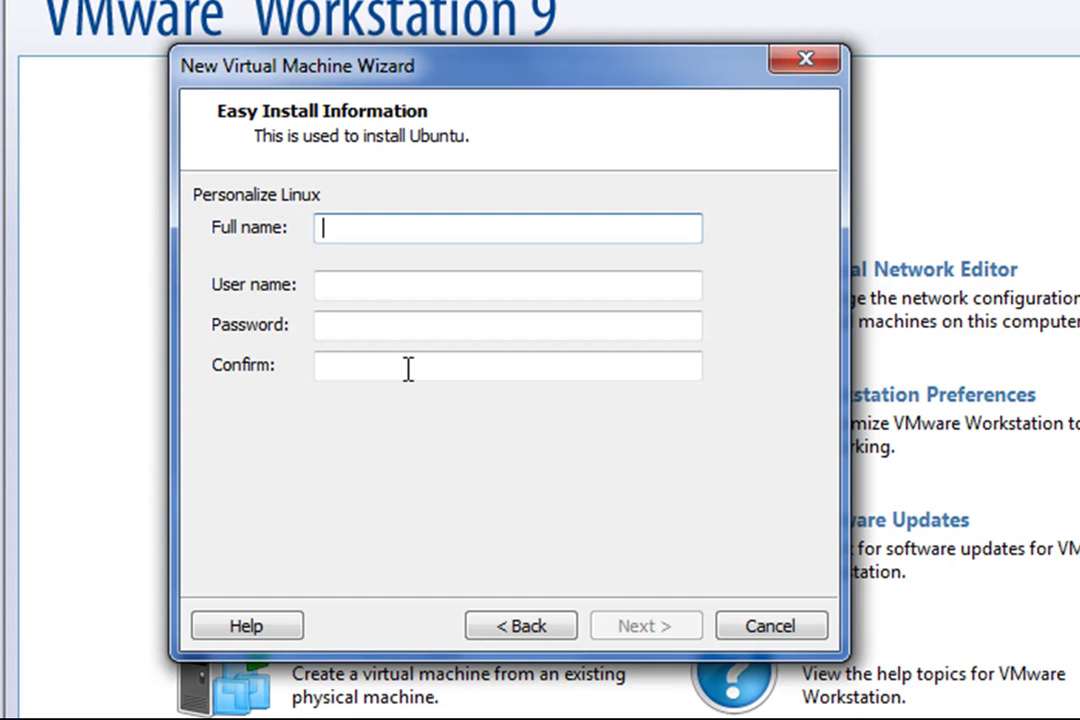
text(Fábio )
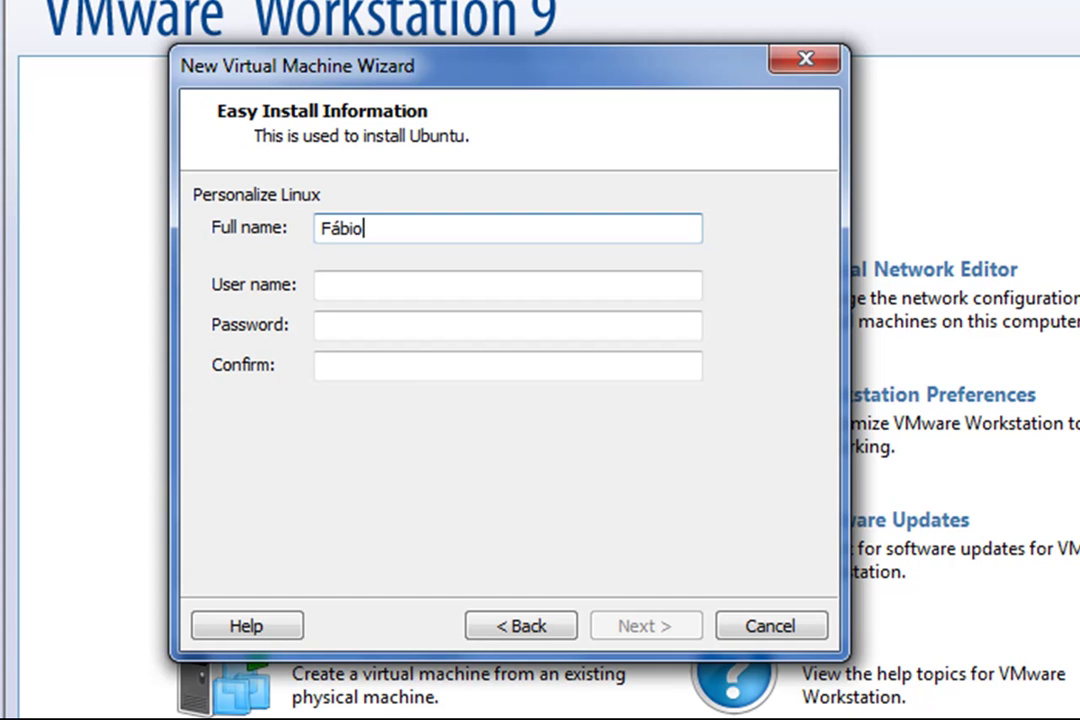
text(dos Reis)
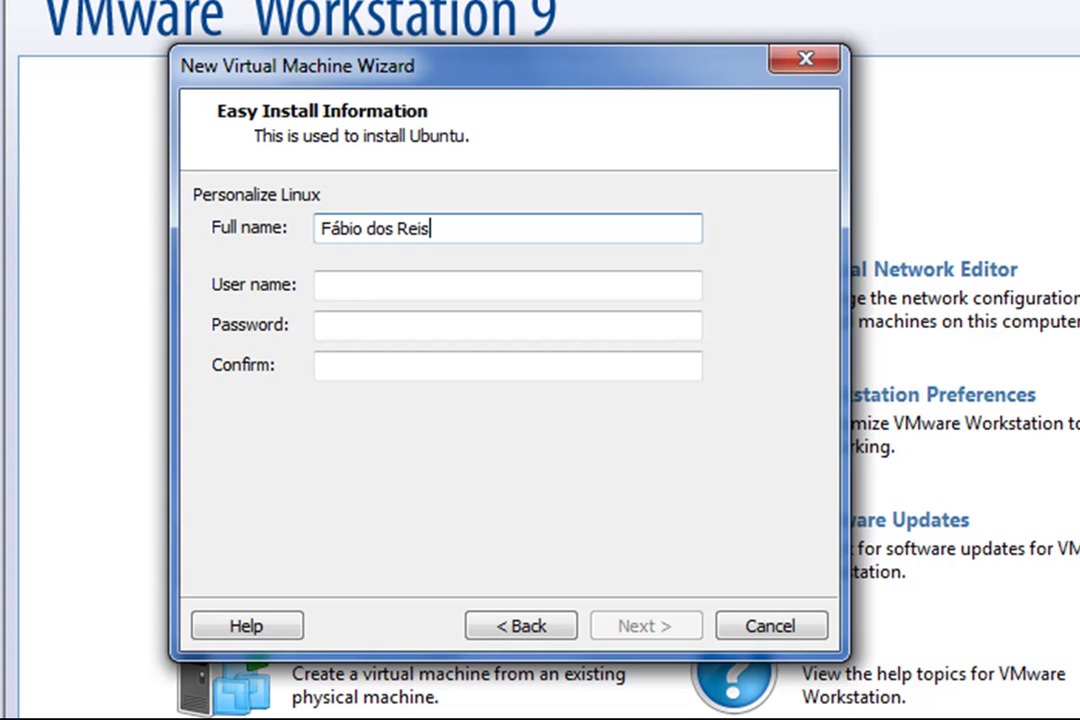
key(Tab)
text(fabio)
key(Tab)
text(*******)
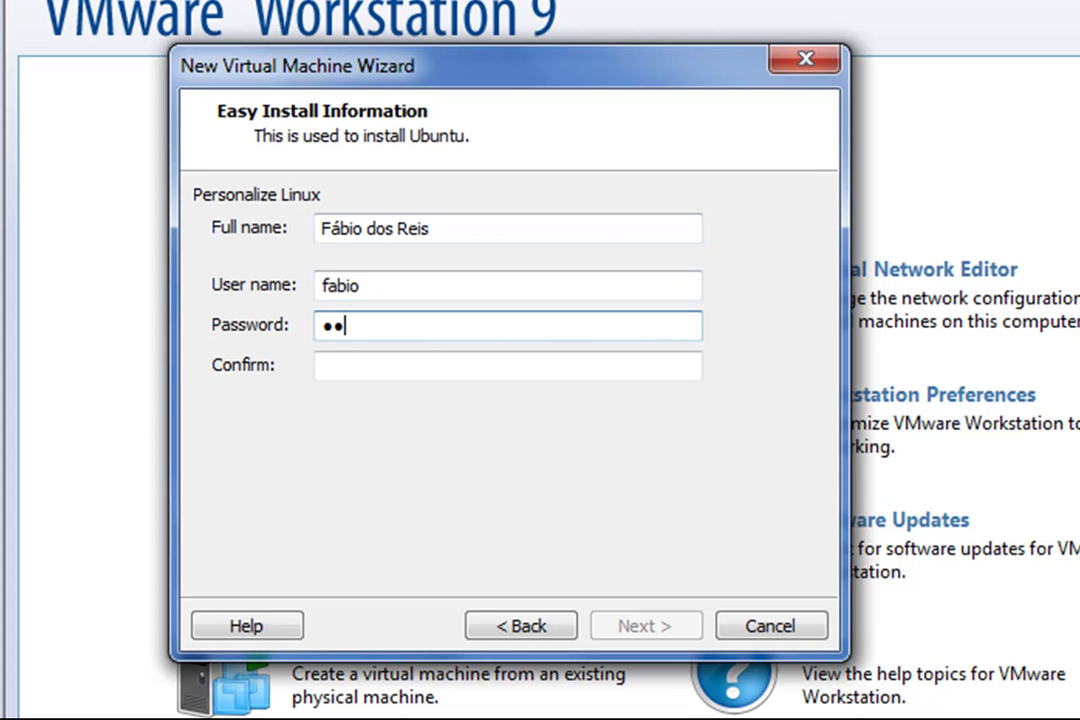
text(*)
key(Tab)
text(********)
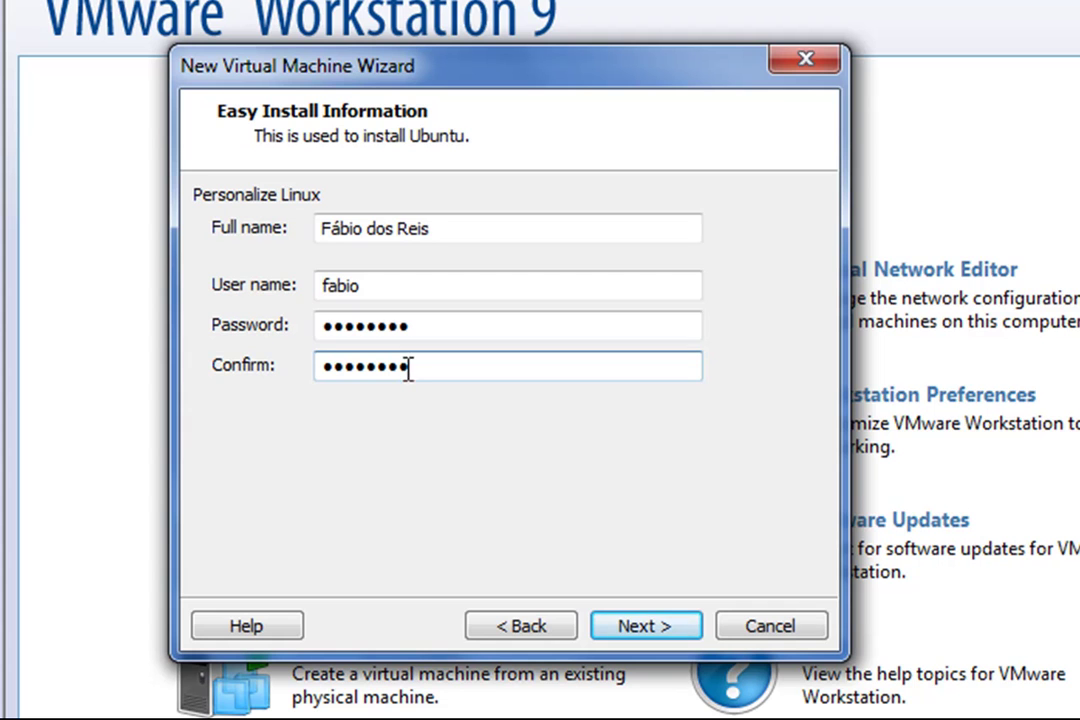
click(645, 626)
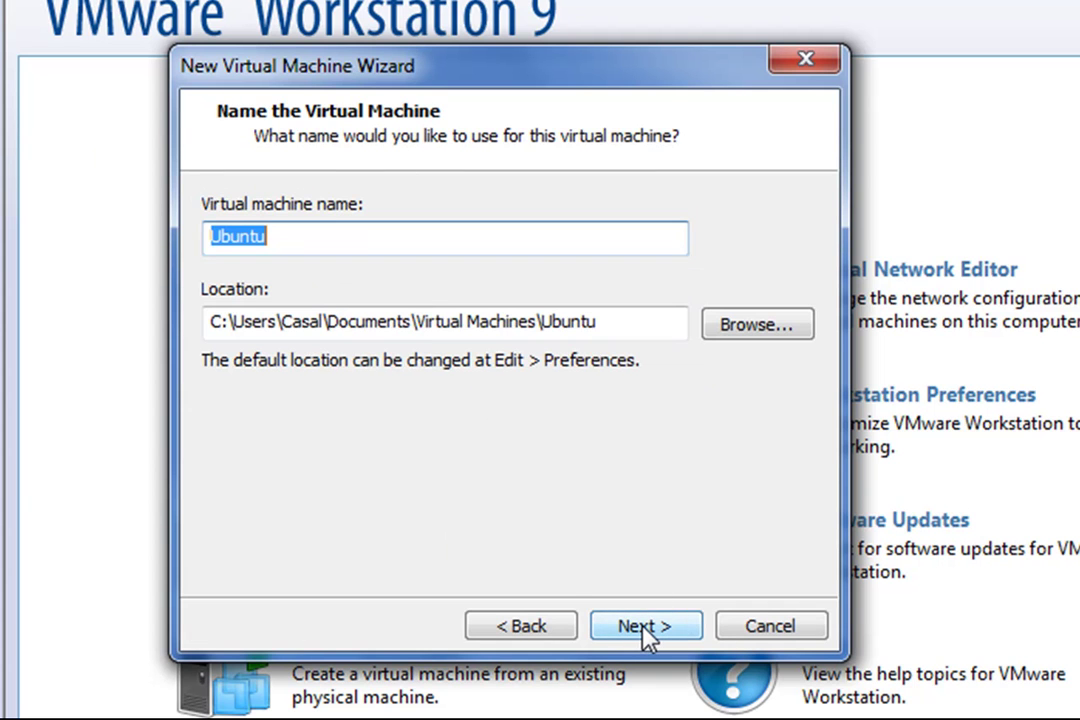
Step: Keep the machine name Ubuntu and set 1 processor with 1 core per processor
click(275, 233)
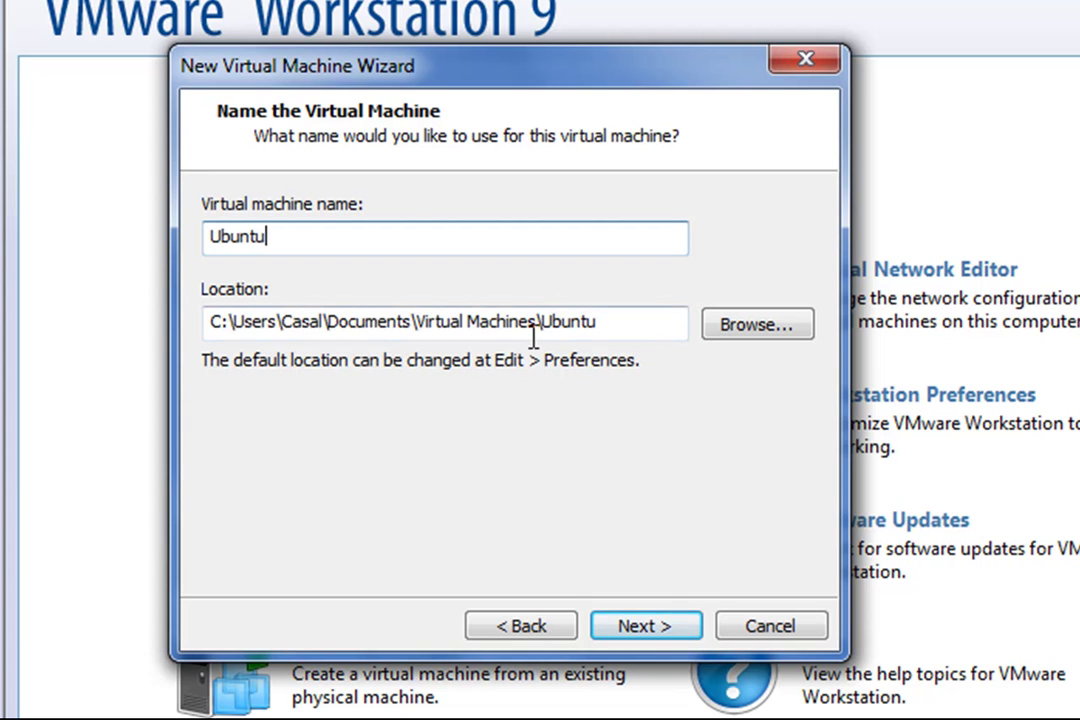
click(666, 634)
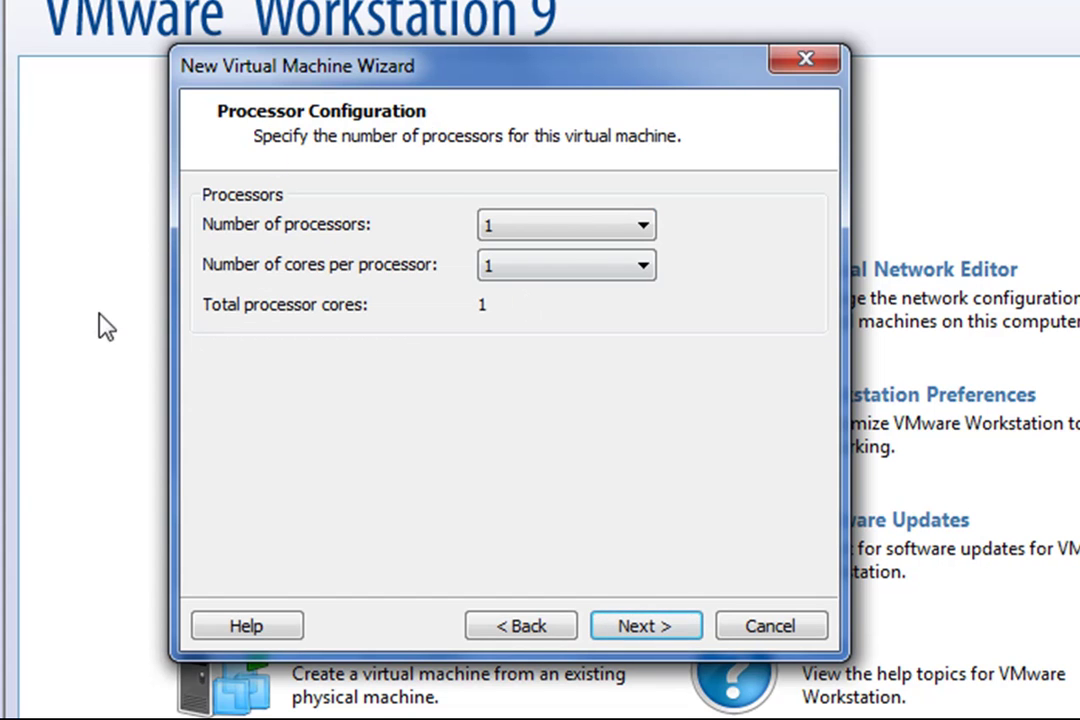
click(641, 228)
click(641, 228)
click(641, 268)
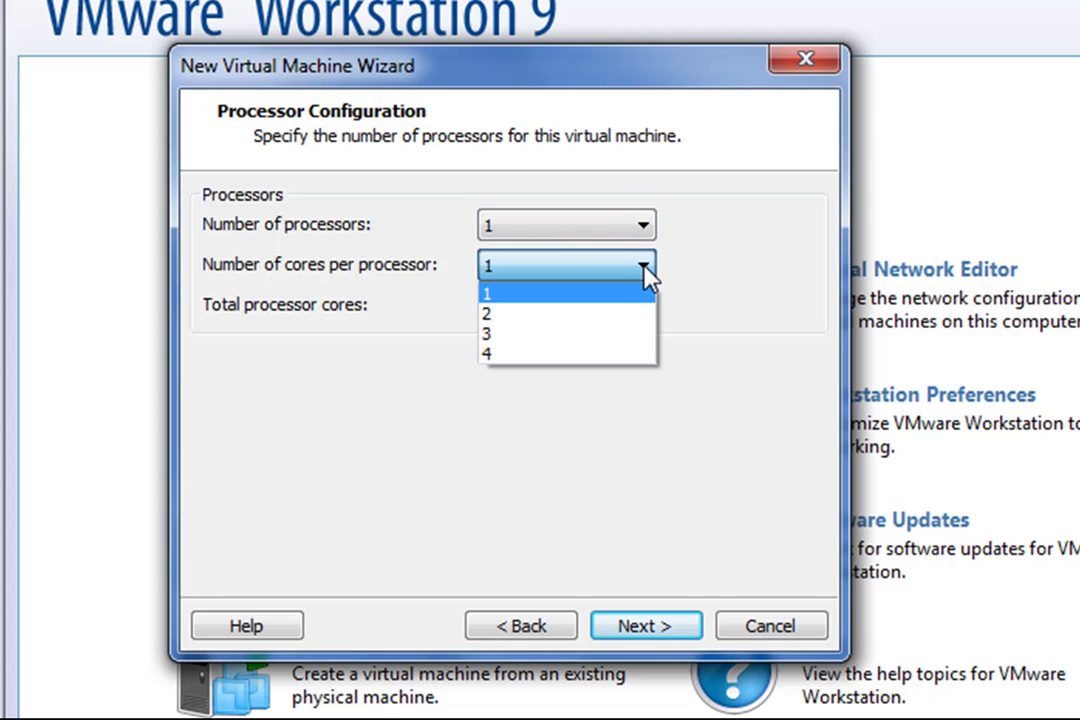
click(645, 270)
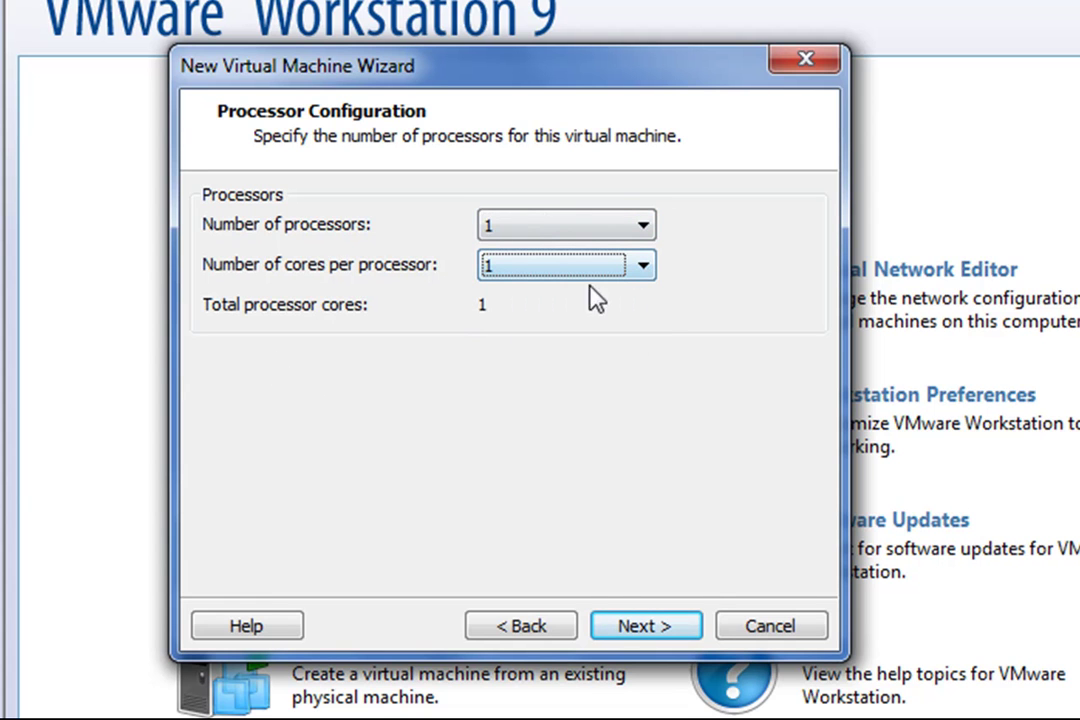
click(666, 626)
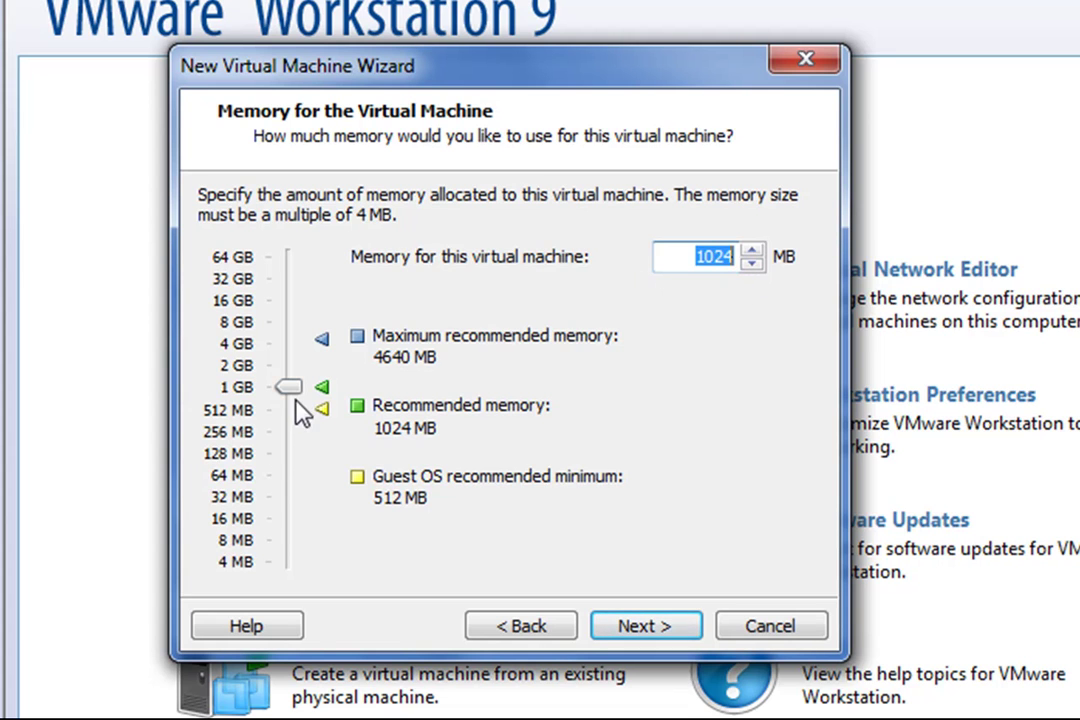
Step: Leave the virtual machine memory at 1024 MB after trying other slider values
mouse_move(294, 393)
mouse_down()
mouse_move(295, 350)
mouse_move(296, 430)
mouse_move(300, 376)
mouse_move(297, 395)
mouse_up()
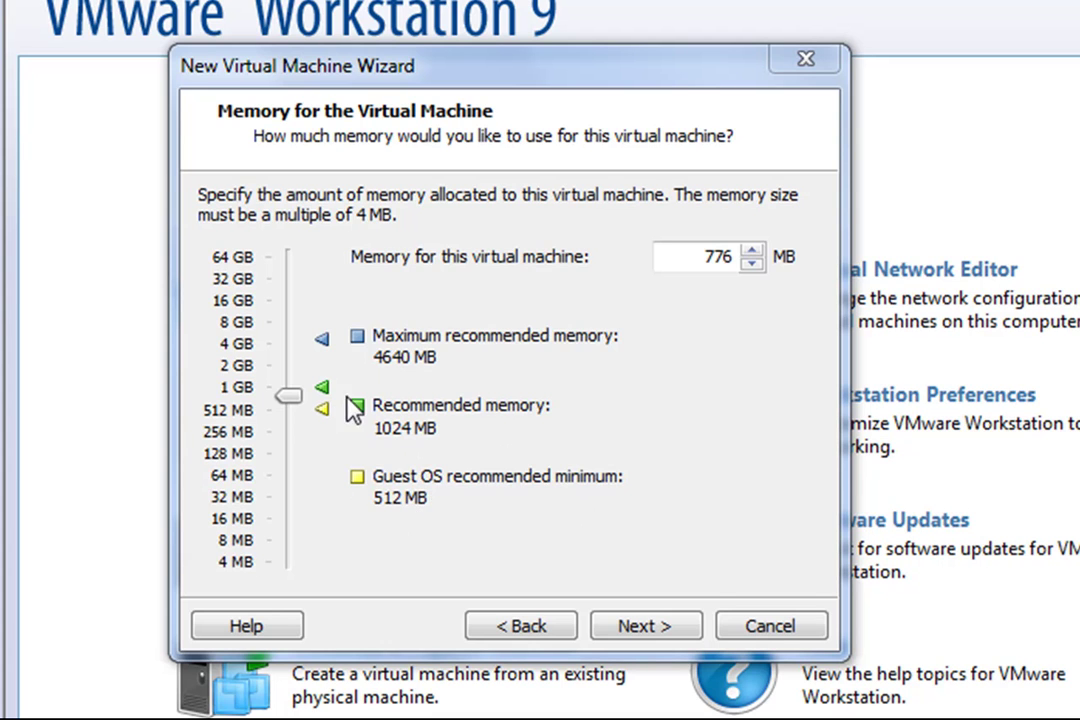
mouse_move(289, 398)
mouse_down()
mouse_move(290, 340)
mouse_move(298, 392)
mouse_up()
click(645, 625)
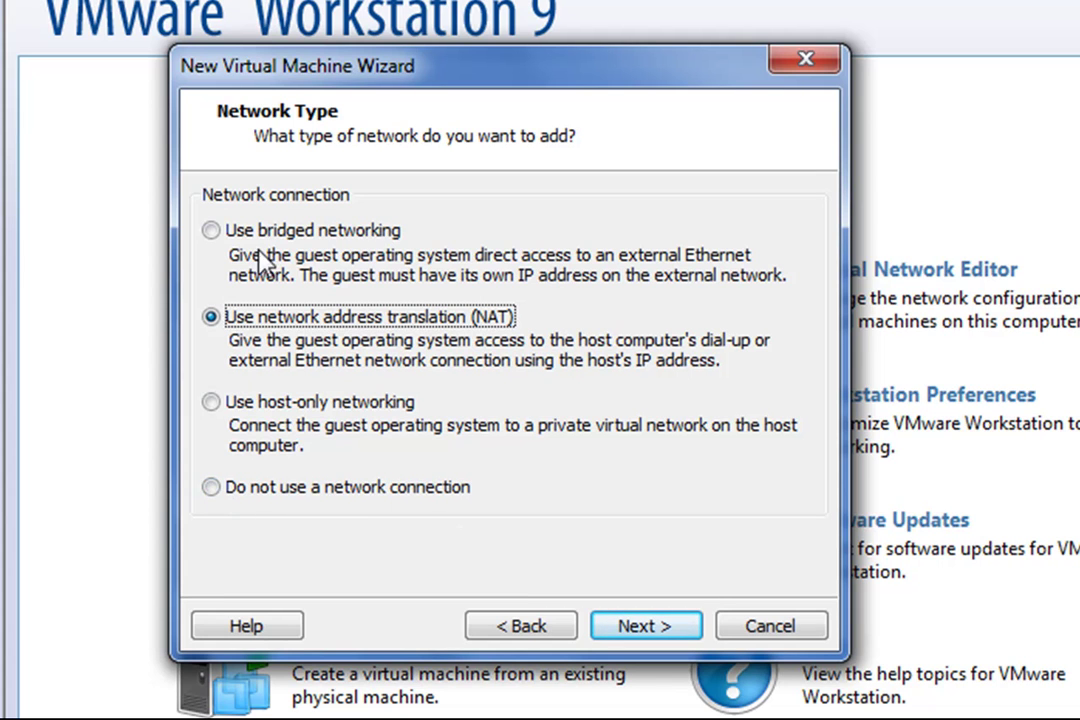
Step: Switch the network type from NAT to bridged networking
click(212, 232)
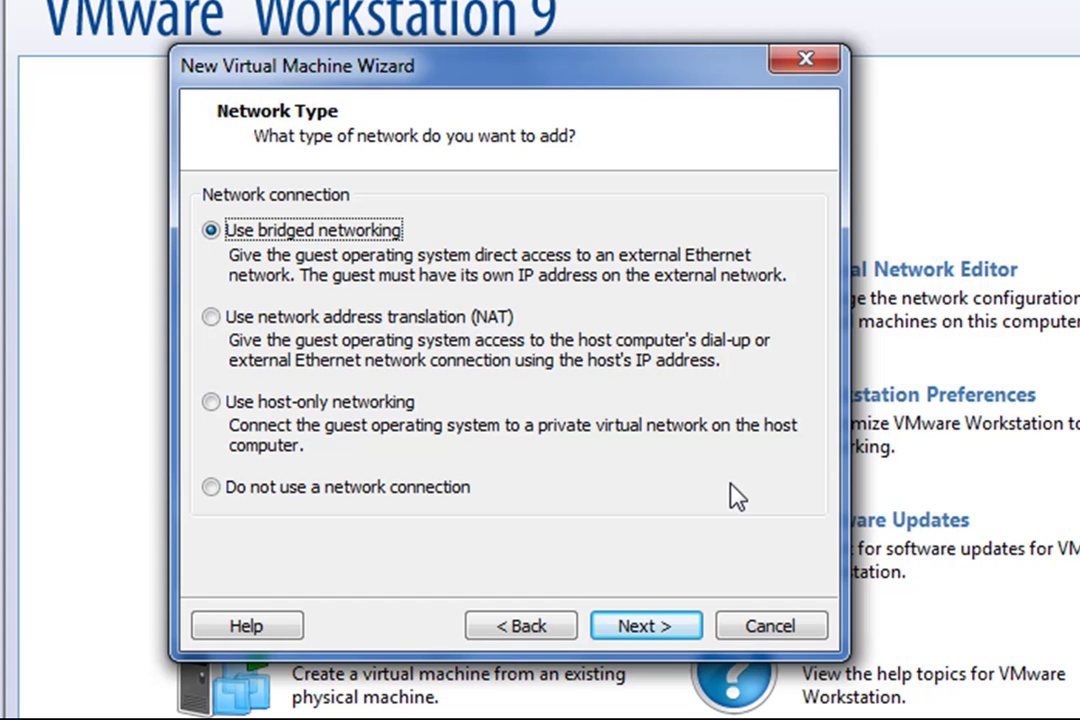
click(668, 638)
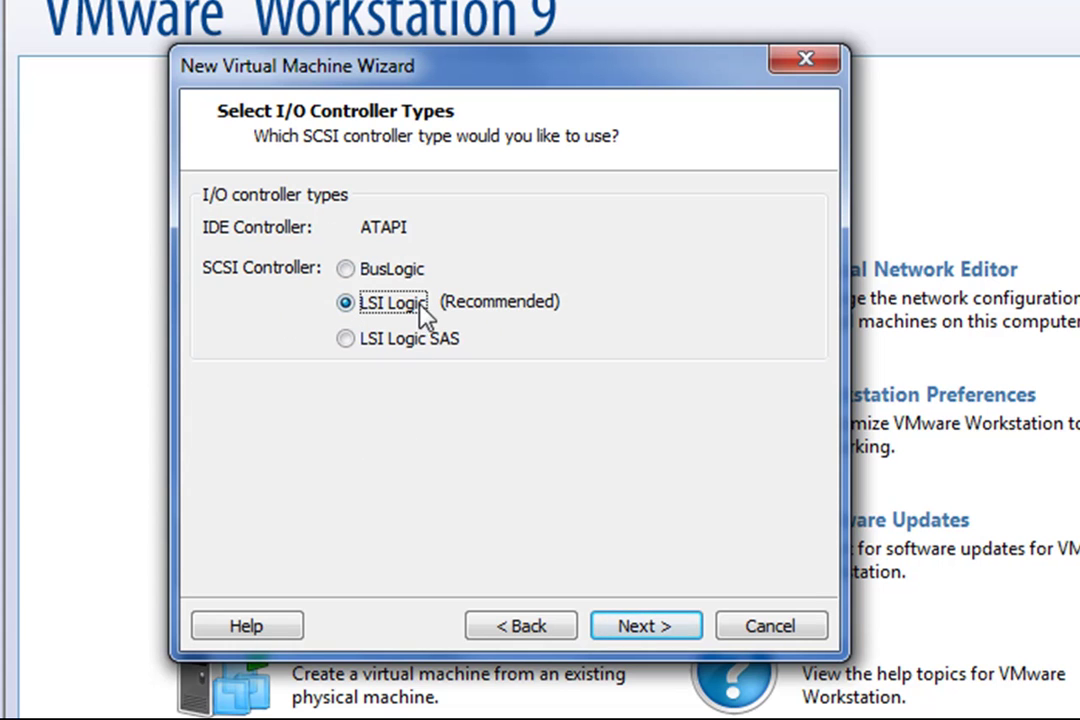
Step: Keep the LSI Logic (Recommended) SCSI controller
click(679, 633)
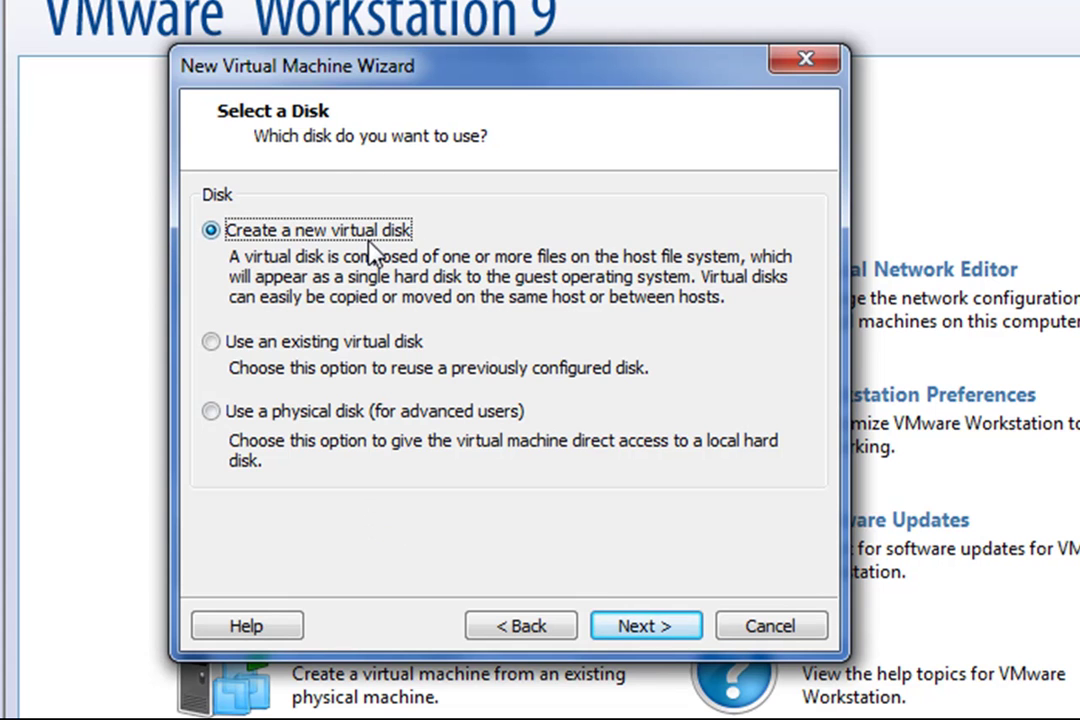
Step: Create a new 20 GB SCSI virtual disk split into multiple files
click(667, 630)
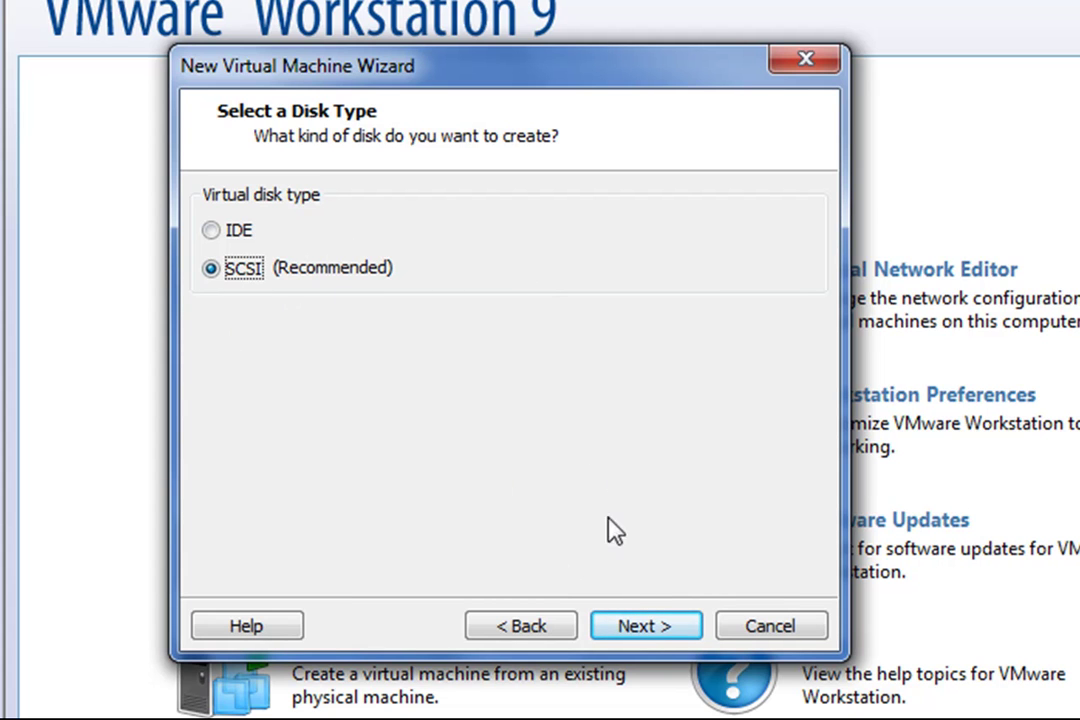
click(665, 627)
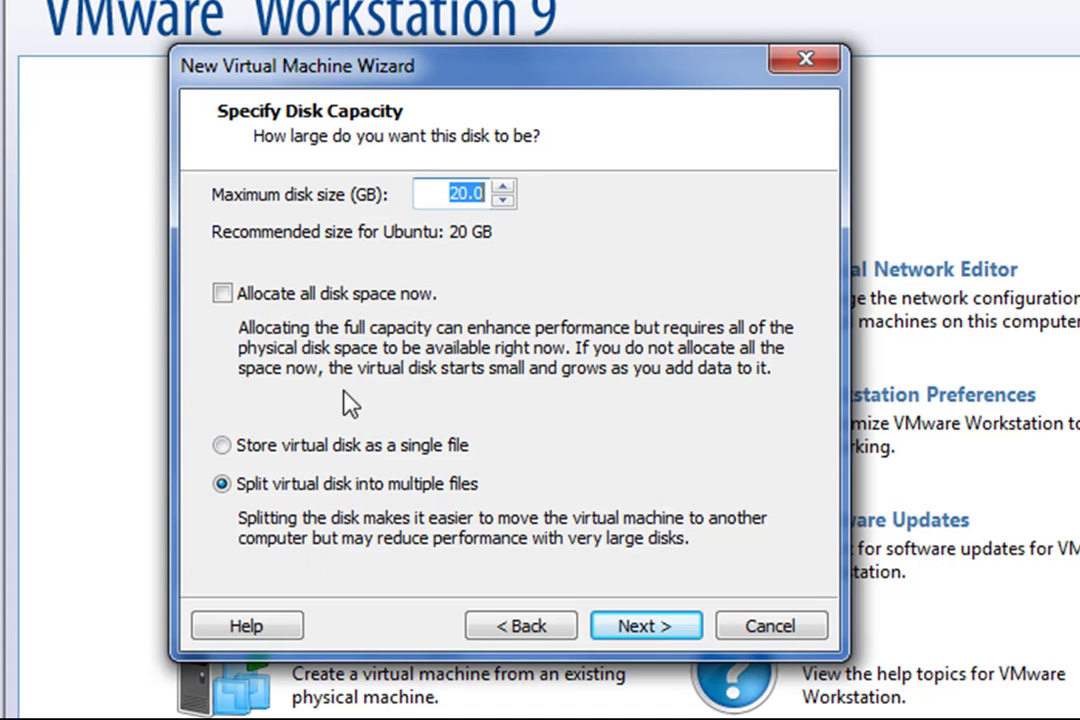
click(656, 630)
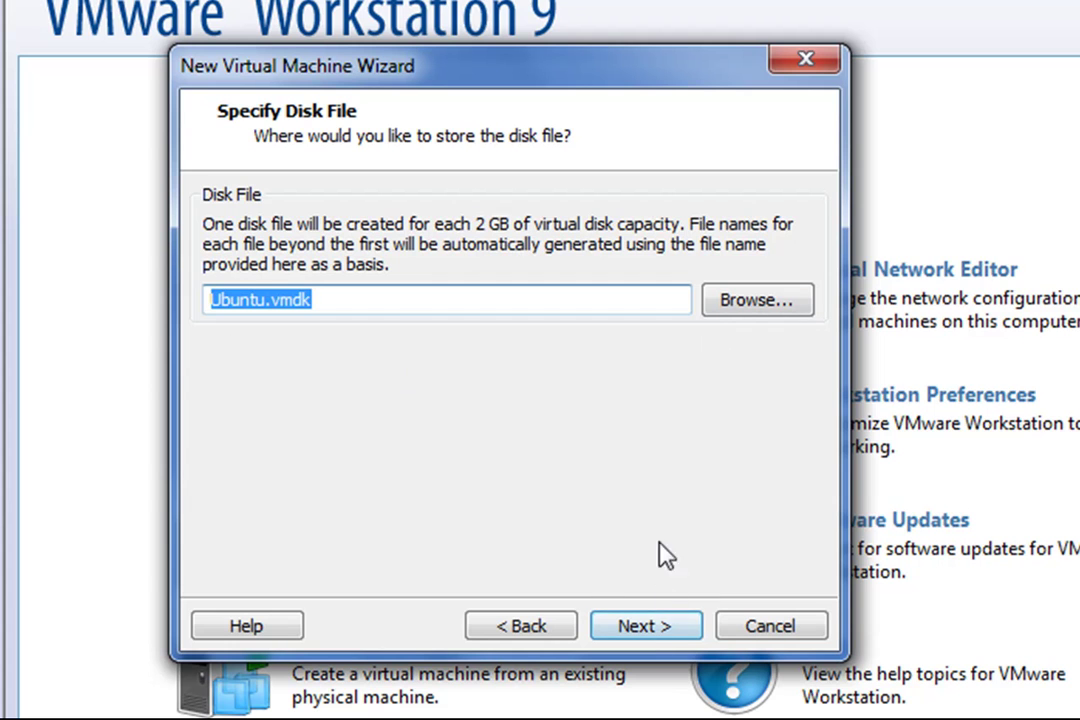
Step: Accept the Ubuntu.vmdk disk file and bring up the new machine's hardware settings from the summary
click(648, 630)
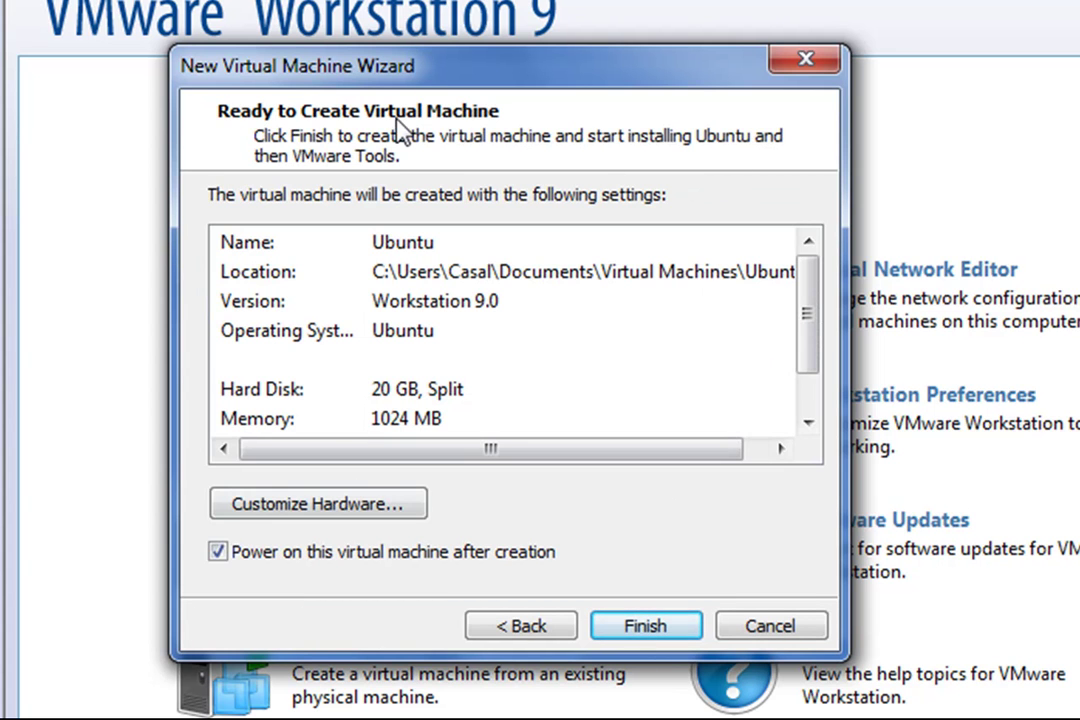
drag(812, 315, 808, 272)
click(340, 506)
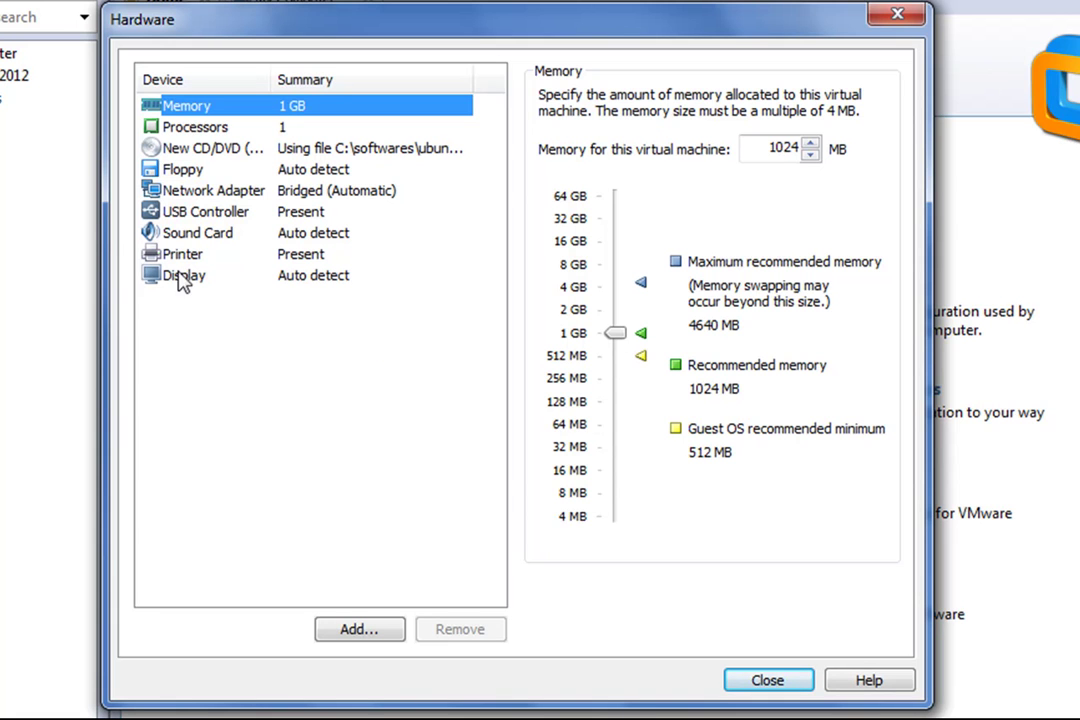
Step: Review the Processors, CD/DVD, Floppy, USB Controller, Sound Card, Printer and Display settings
click(205, 130)
click(205, 152)
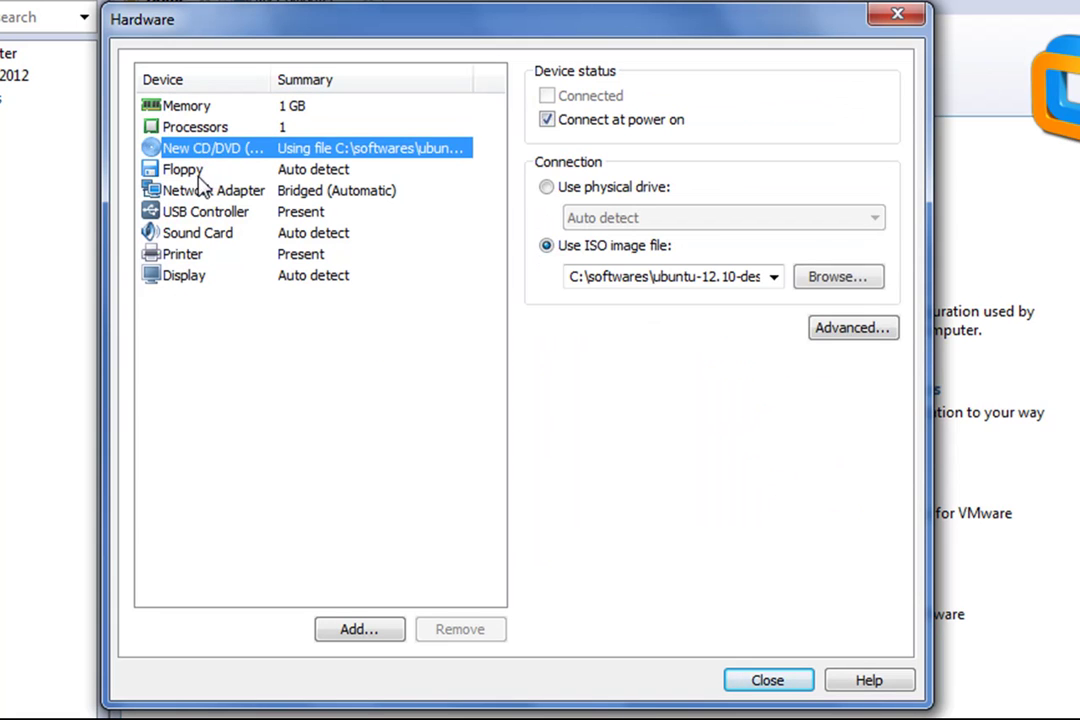
click(204, 171)
click(230, 214)
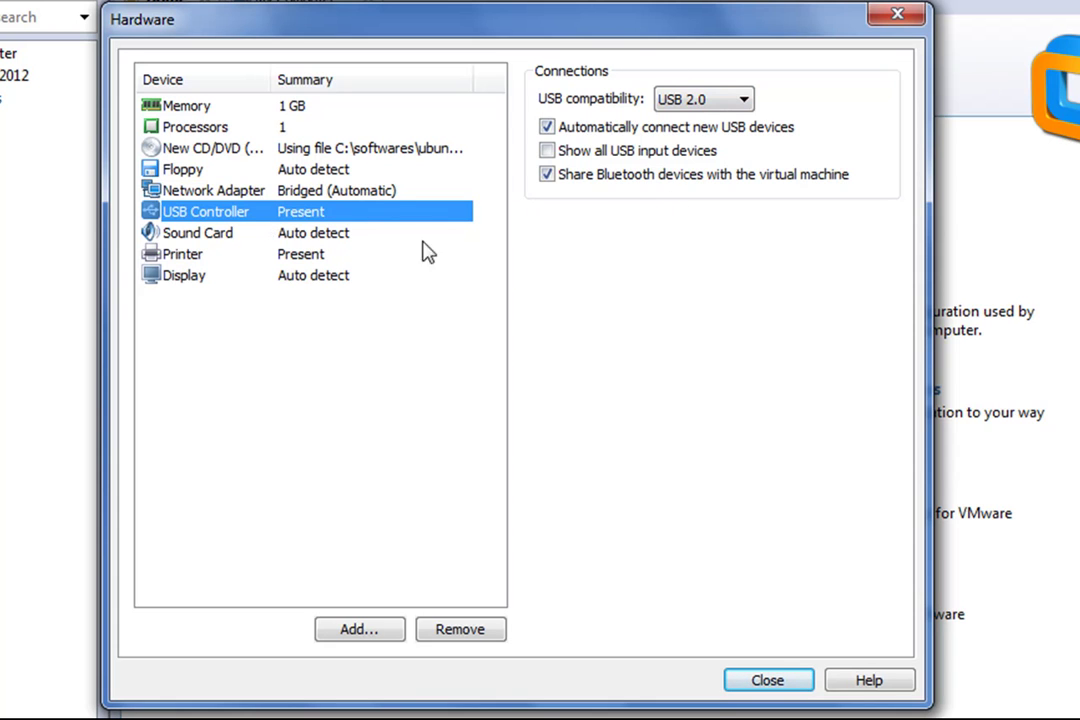
click(240, 233)
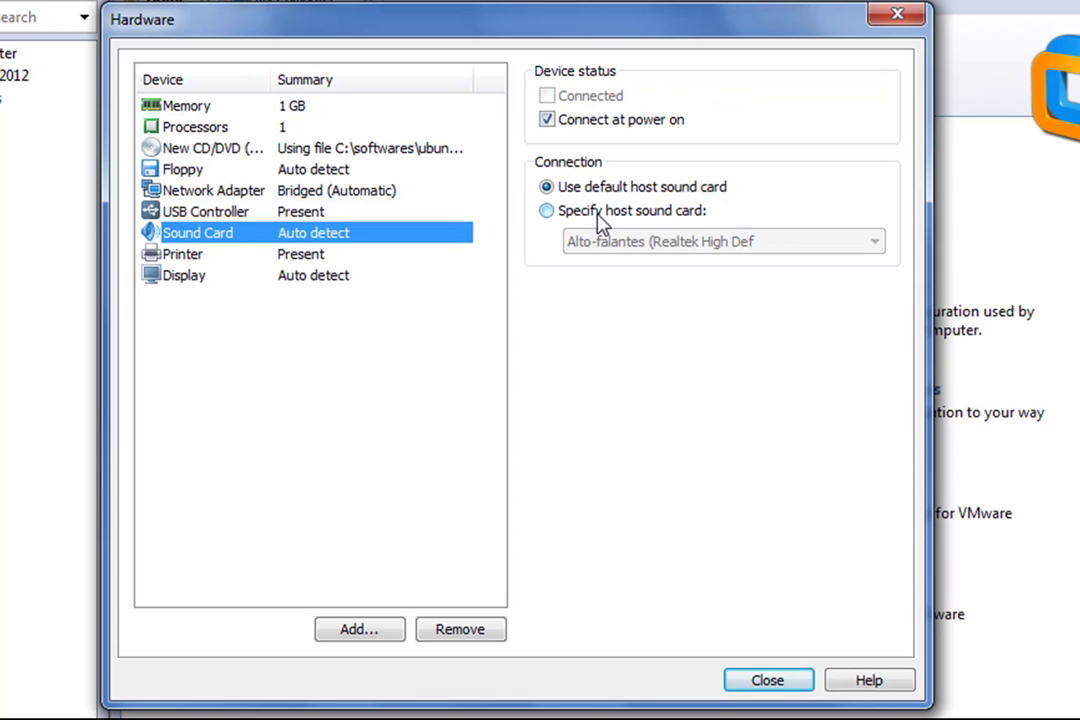
click(192, 256)
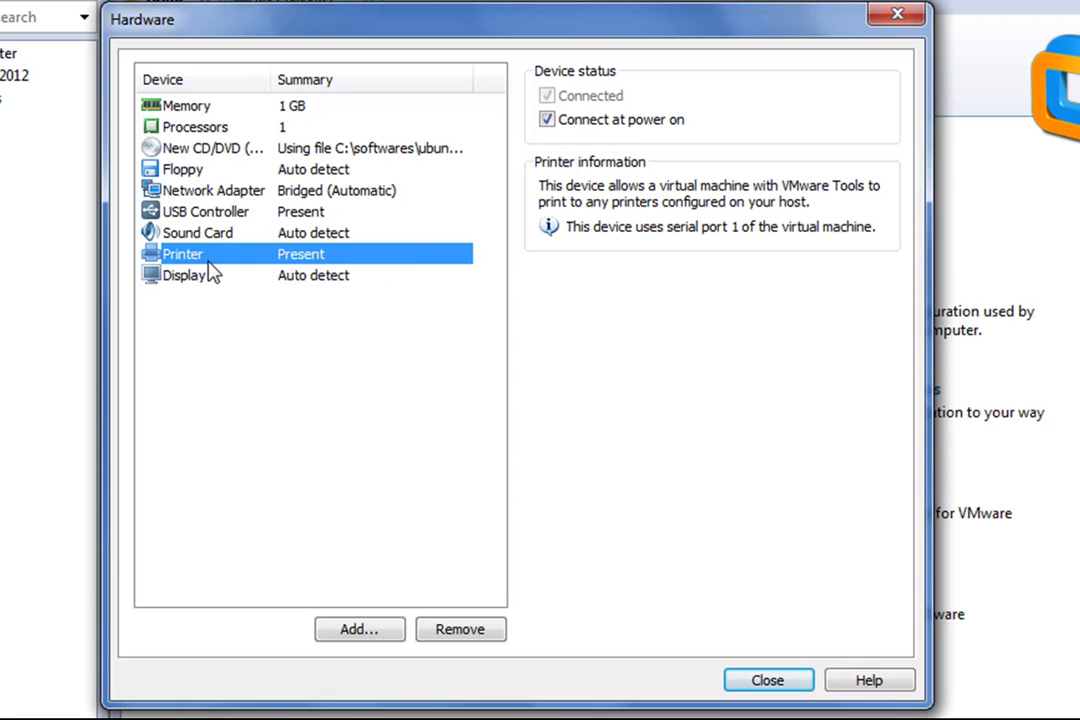
click(206, 278)
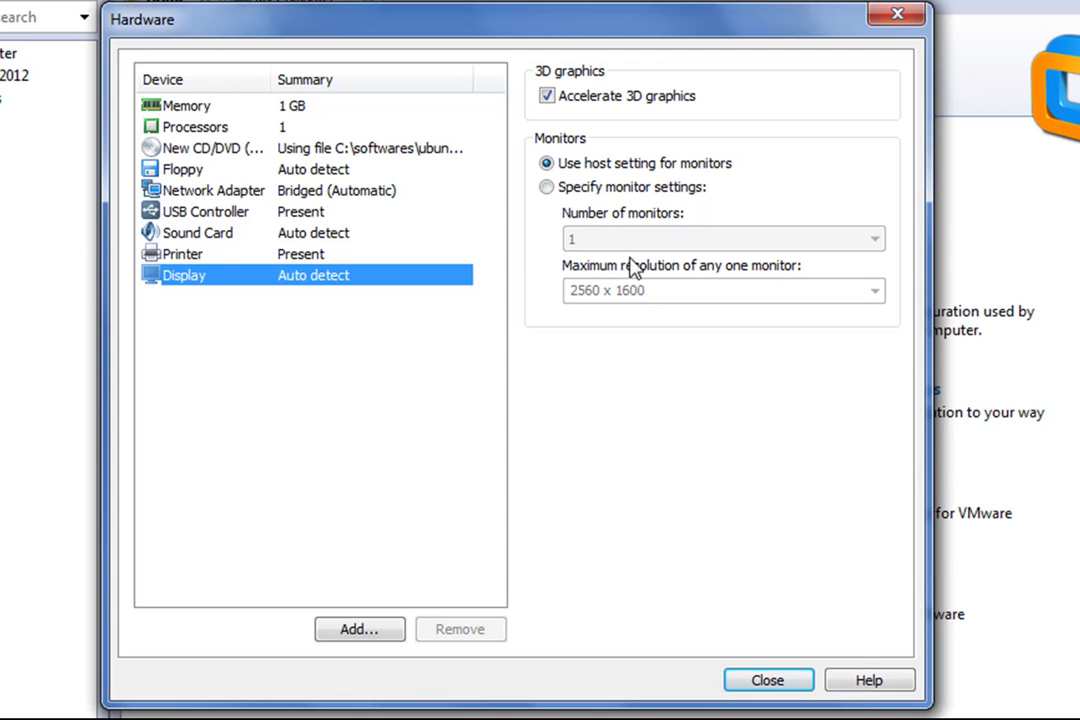
Step: Browse the CD/DVD Drive, Network Adapter and USB Controller add-hardware options, then cancel and close Hardware
click(370, 640)
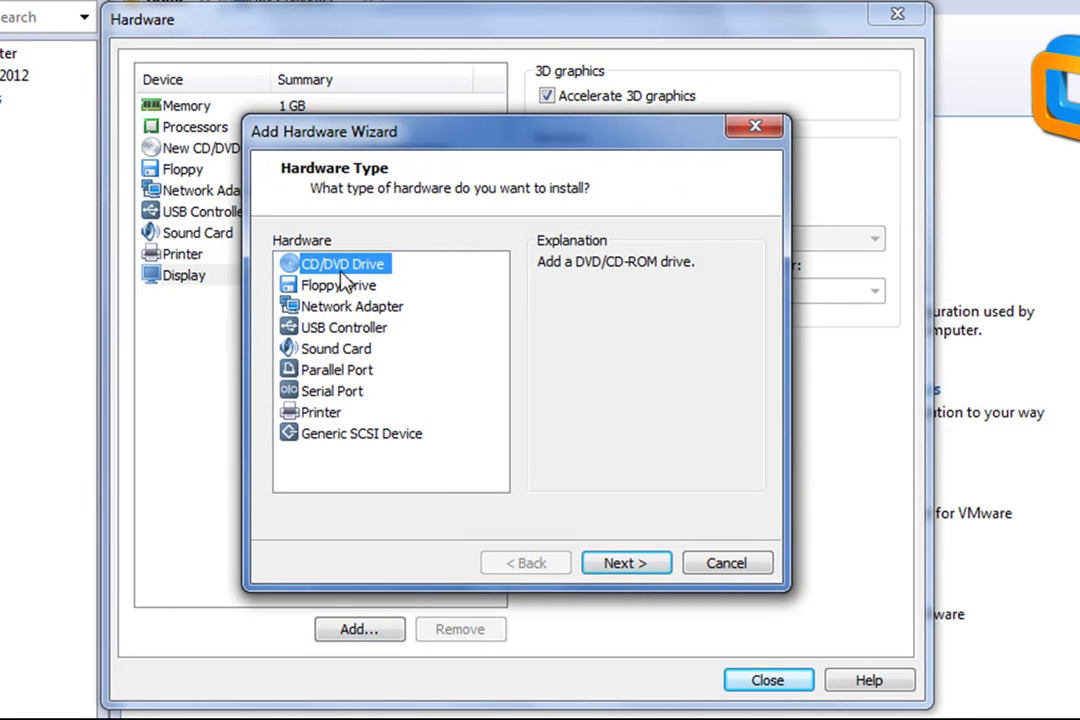
click(360, 307)
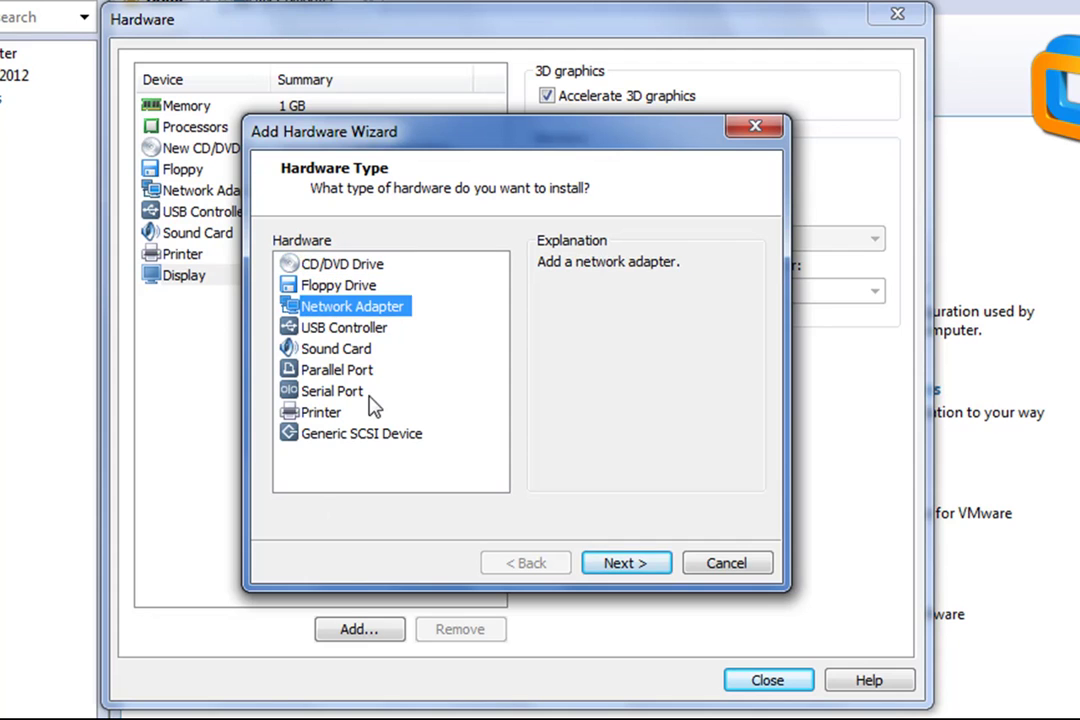
click(345, 326)
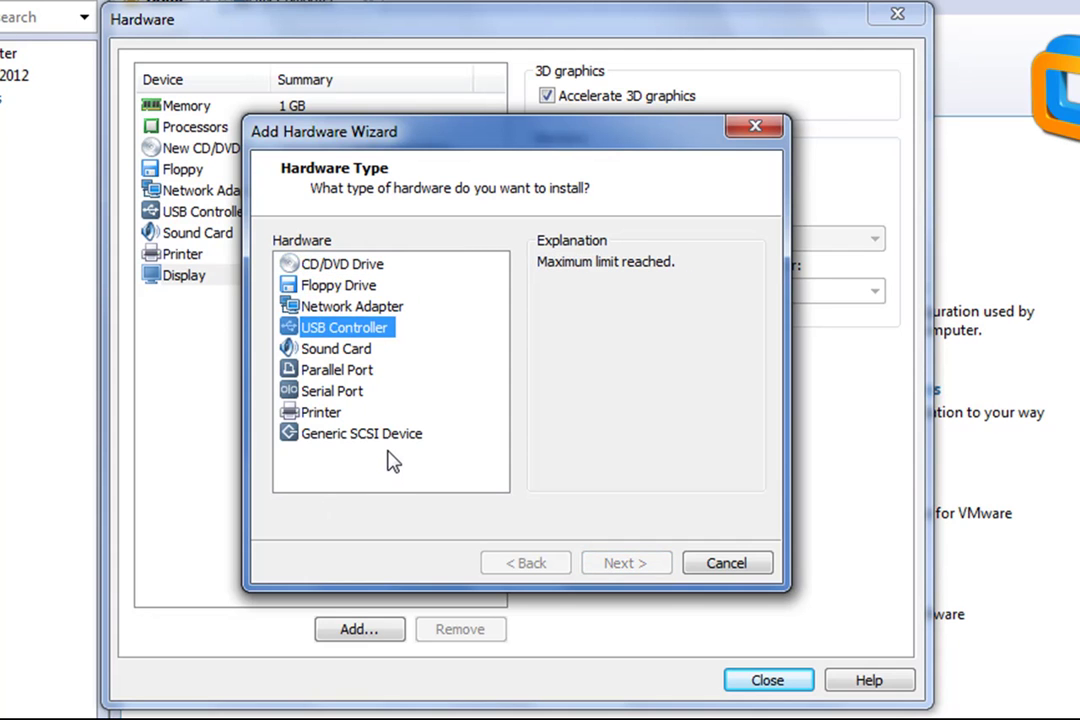
click(290, 262)
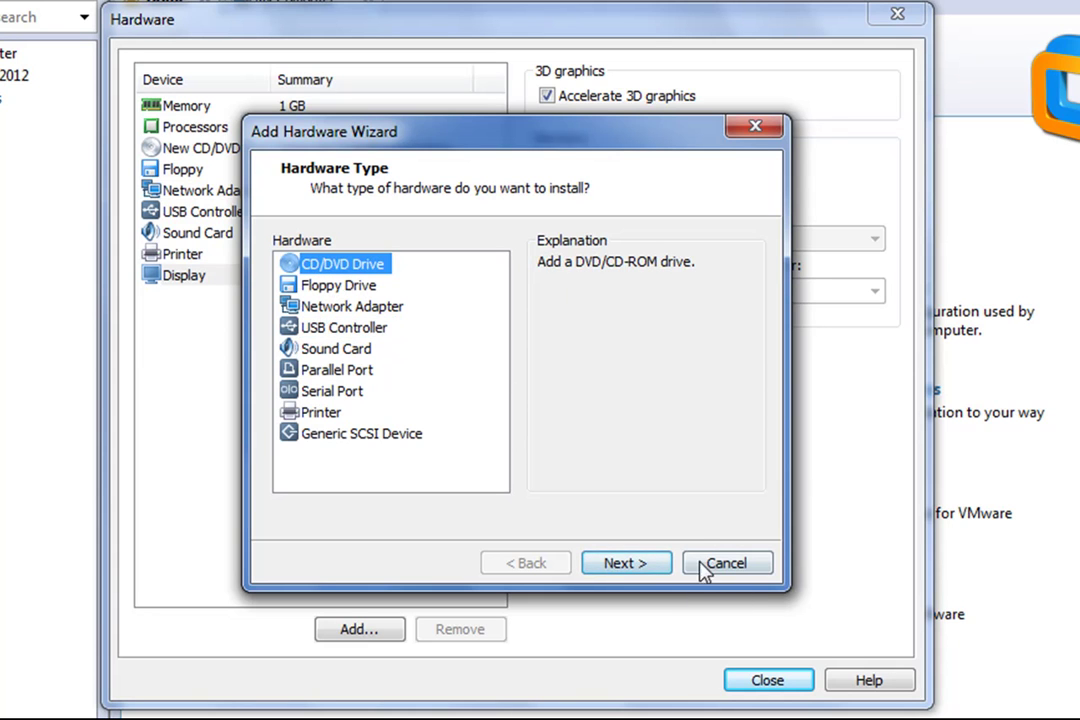
click(355, 326)
click(370, 307)
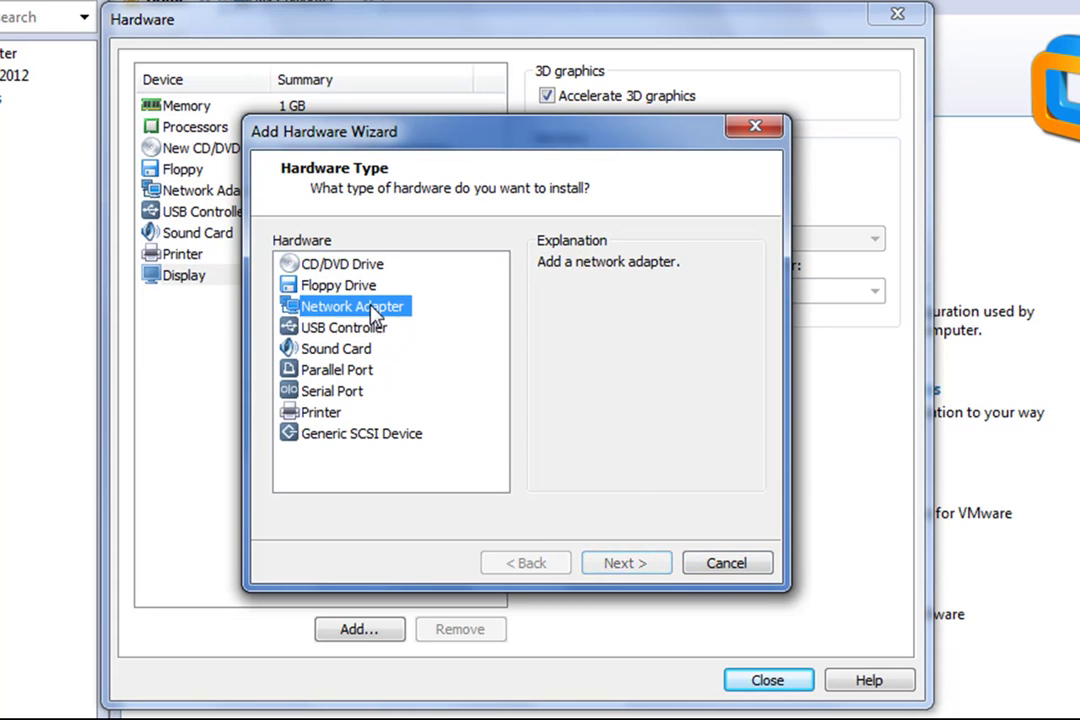
click(740, 566)
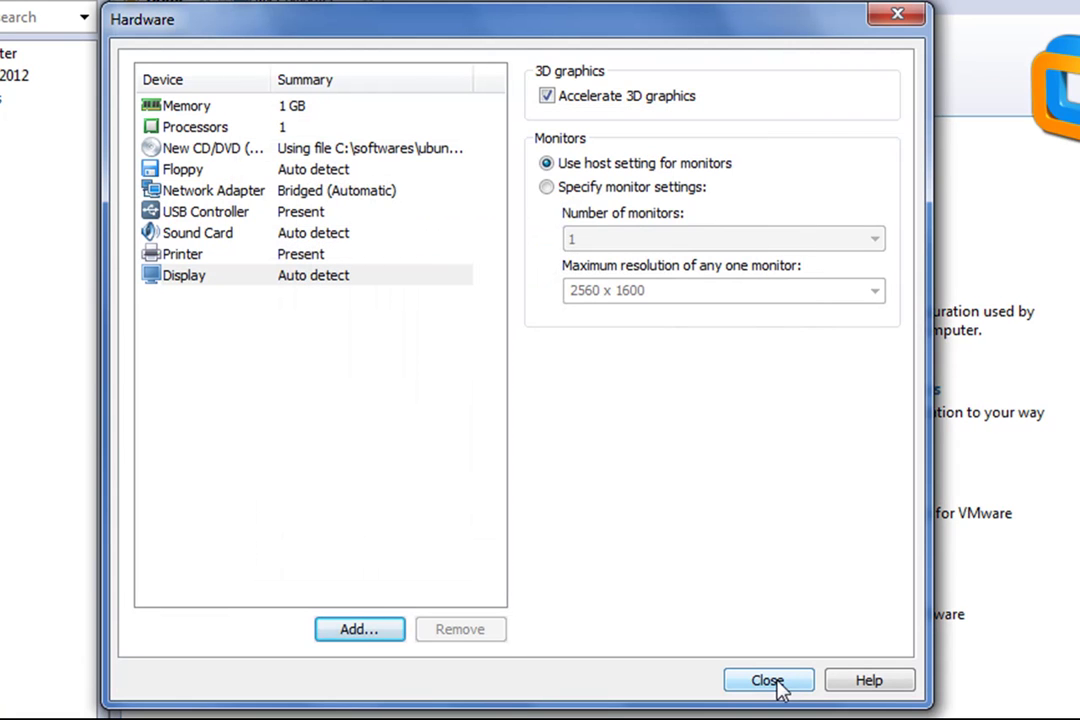
click(778, 686)
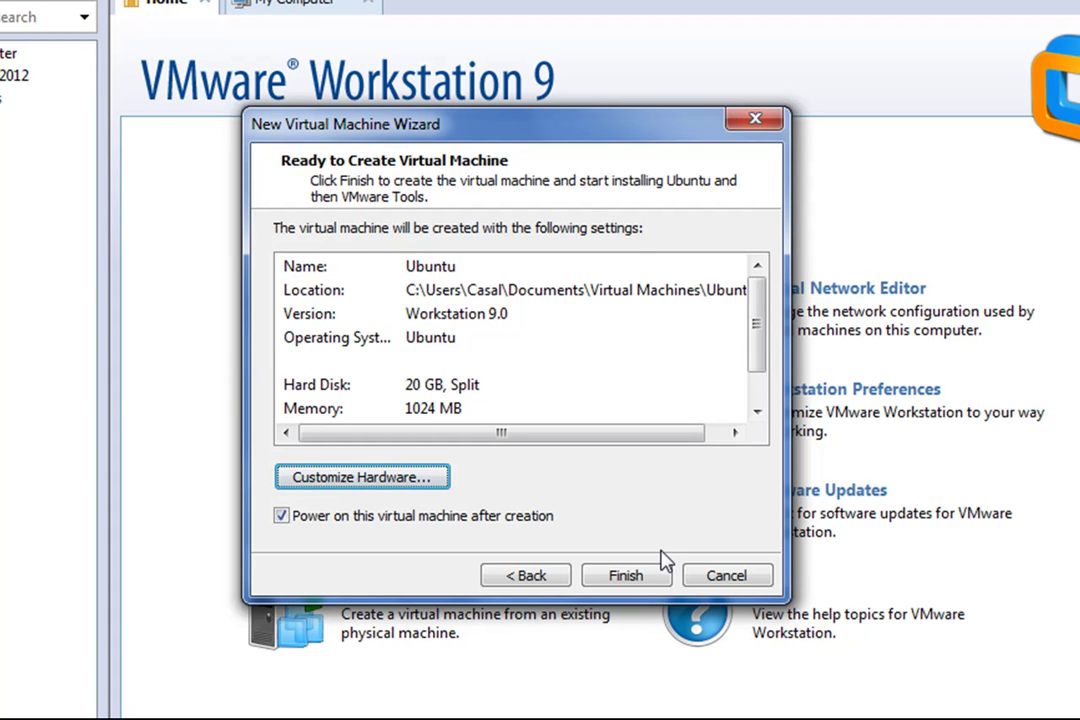
Step: Clear 'Power on this virtual machine after creation' and finish creating the Ubuntu VM
click(282, 518)
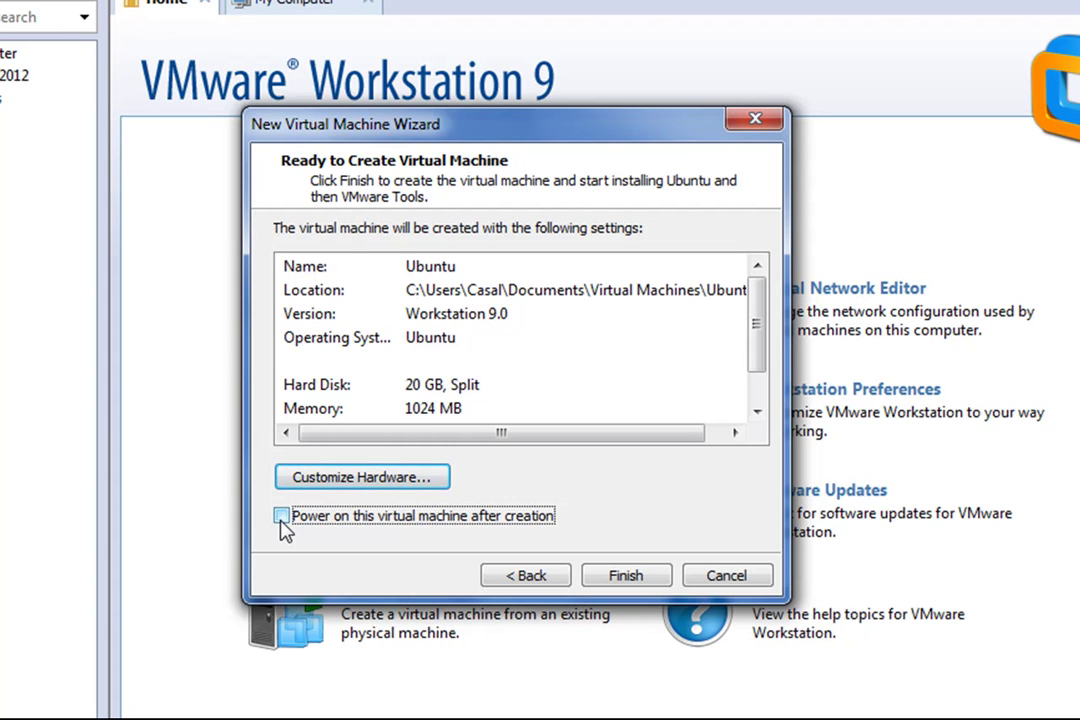
click(628, 578)
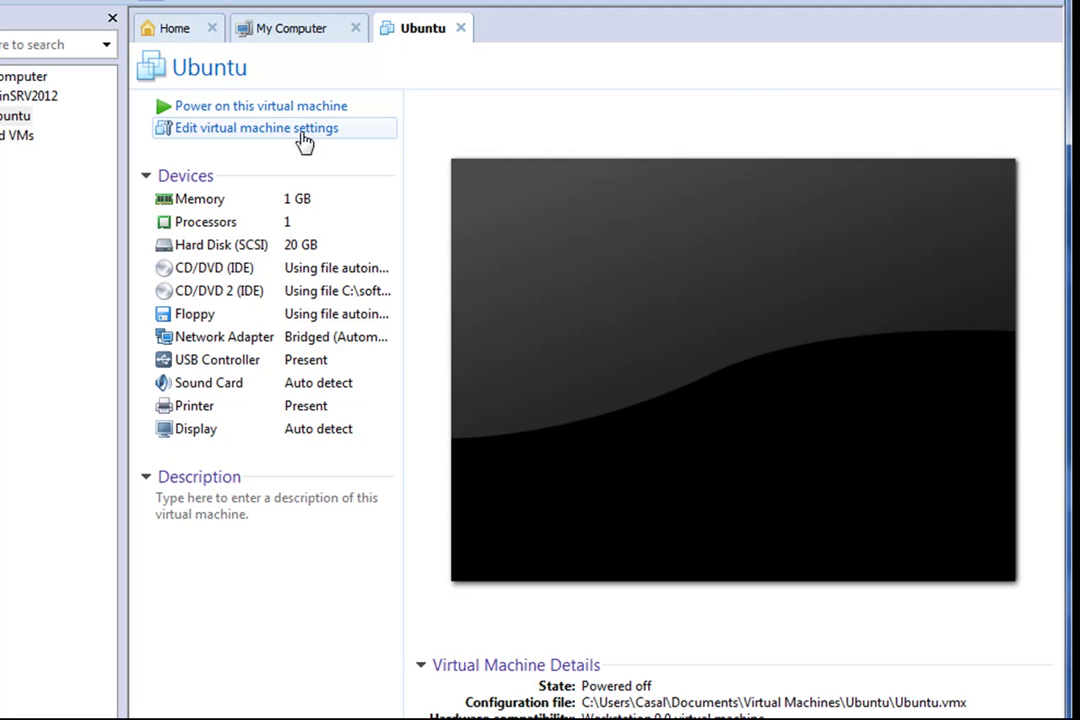
Step: Open the Ubuntu VM's settings and show the Options tab's General page
click(258, 132)
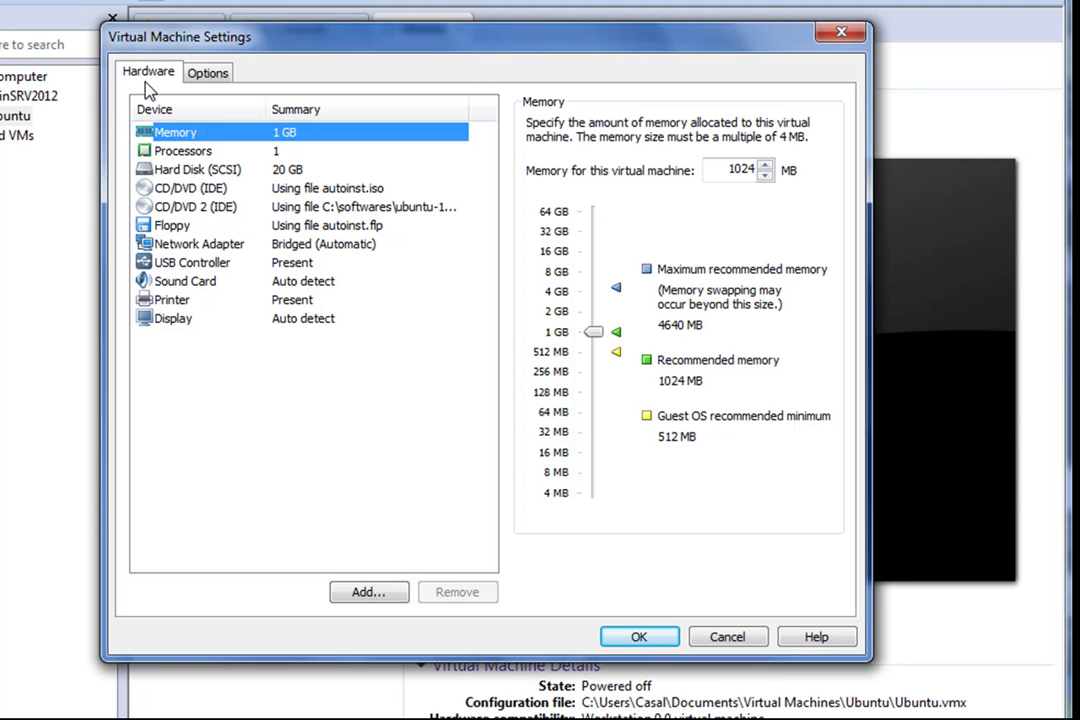
click(210, 73)
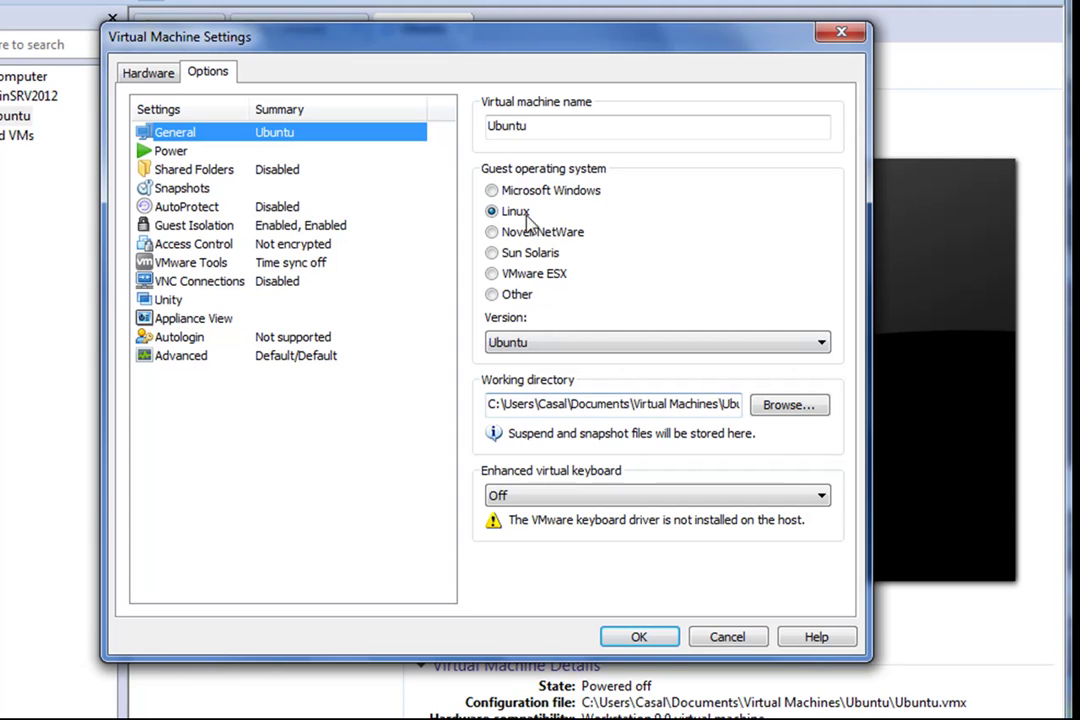
Step: Check the VM name and keep Ubuntu as the Linux guest version
click(554, 121)
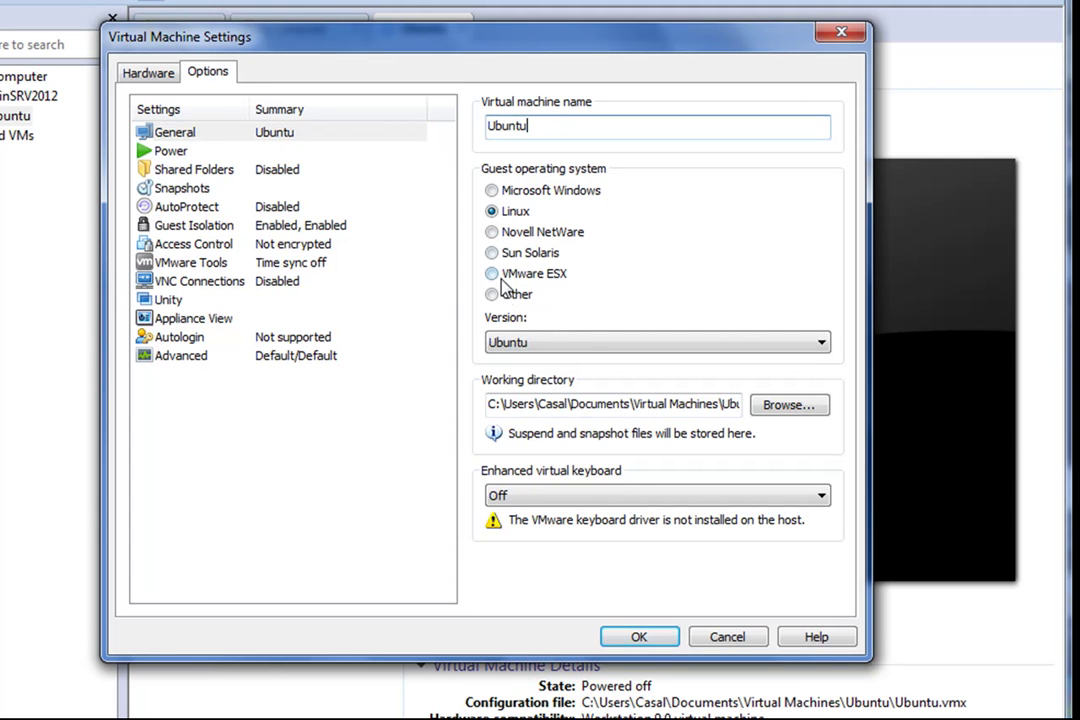
click(826, 342)
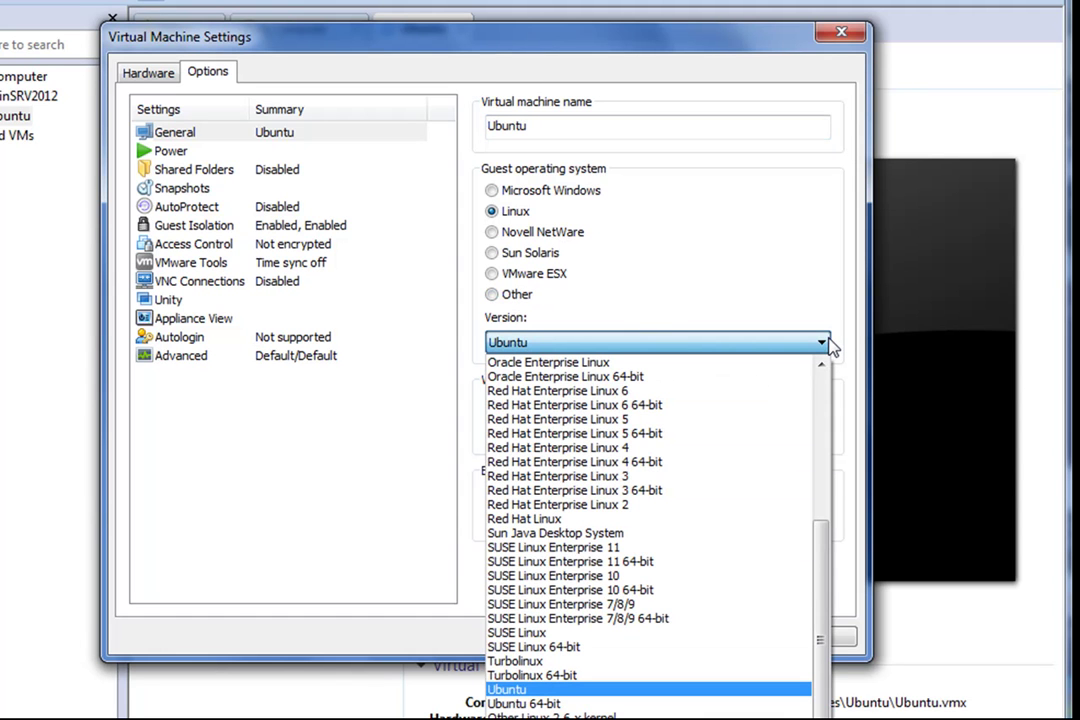
click(827, 343)
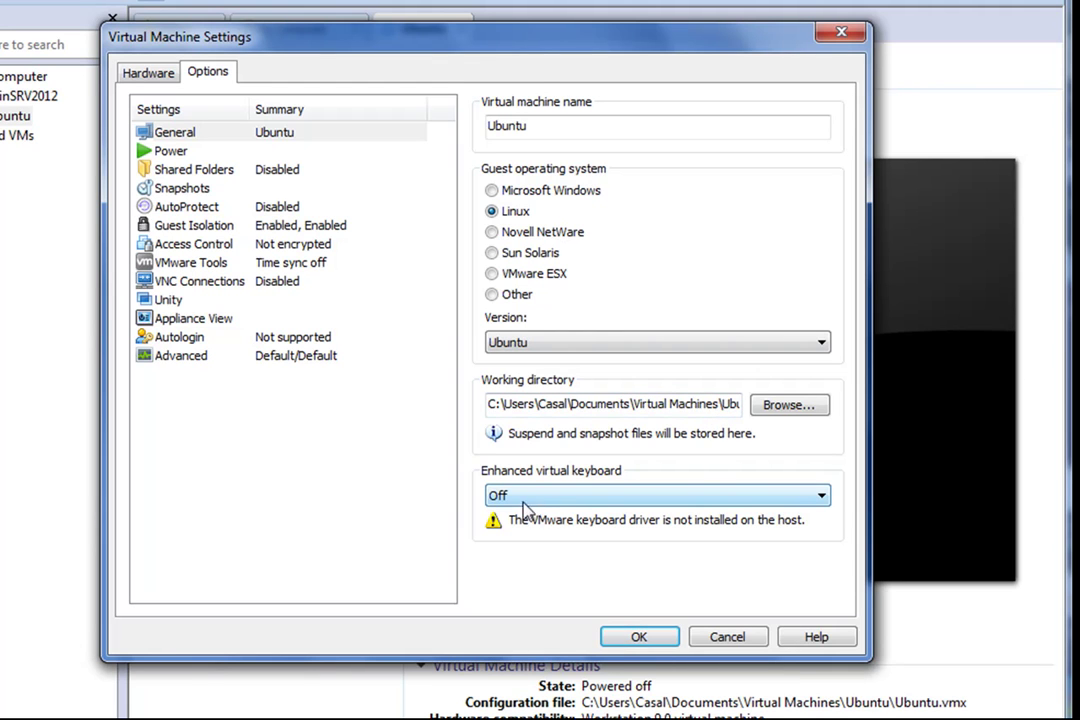
Step: Browse the Power, Autologin, VNC, Snapshots and Shared Folders pages, then return to Hardware and accept with OK
click(172, 151)
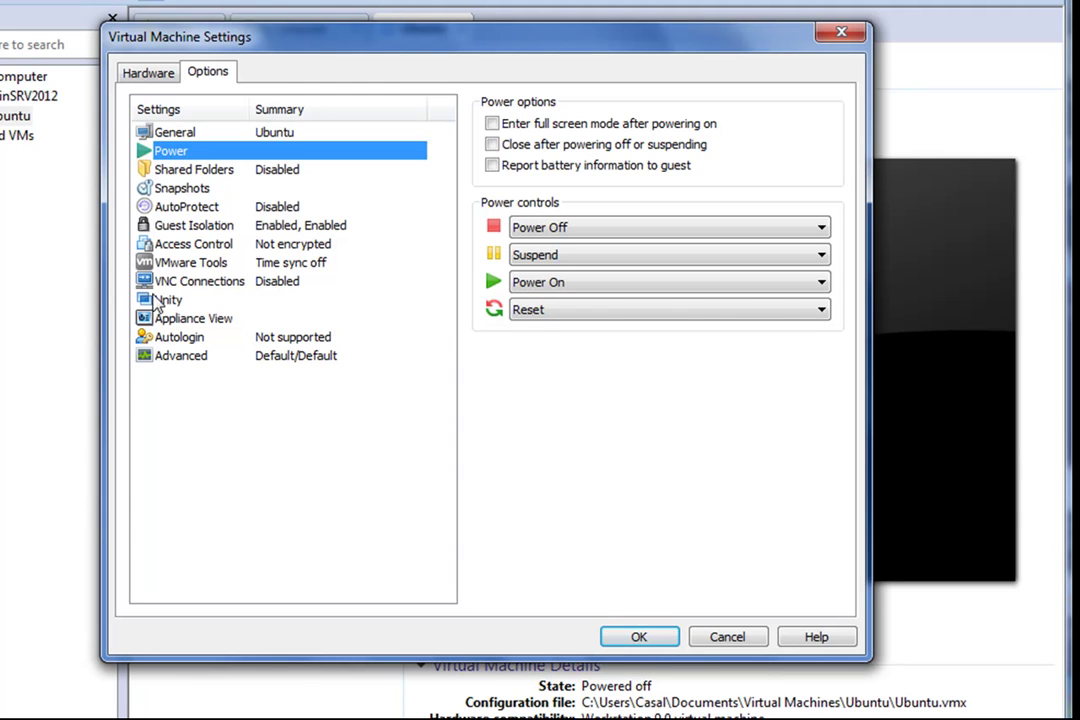
click(193, 340)
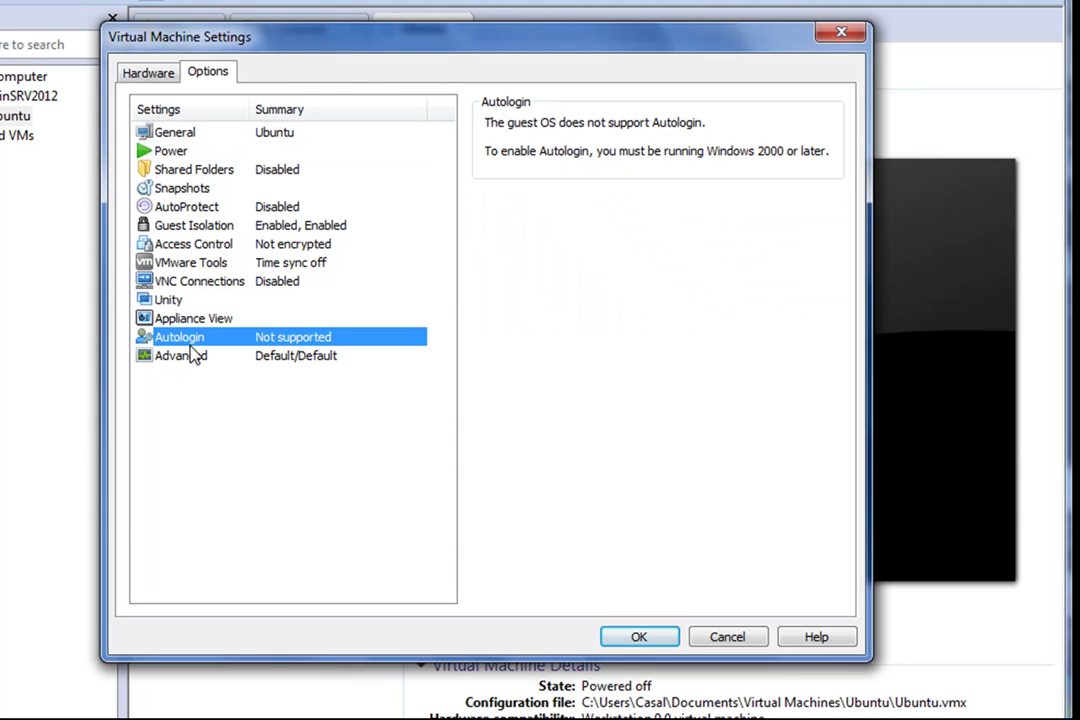
click(226, 284)
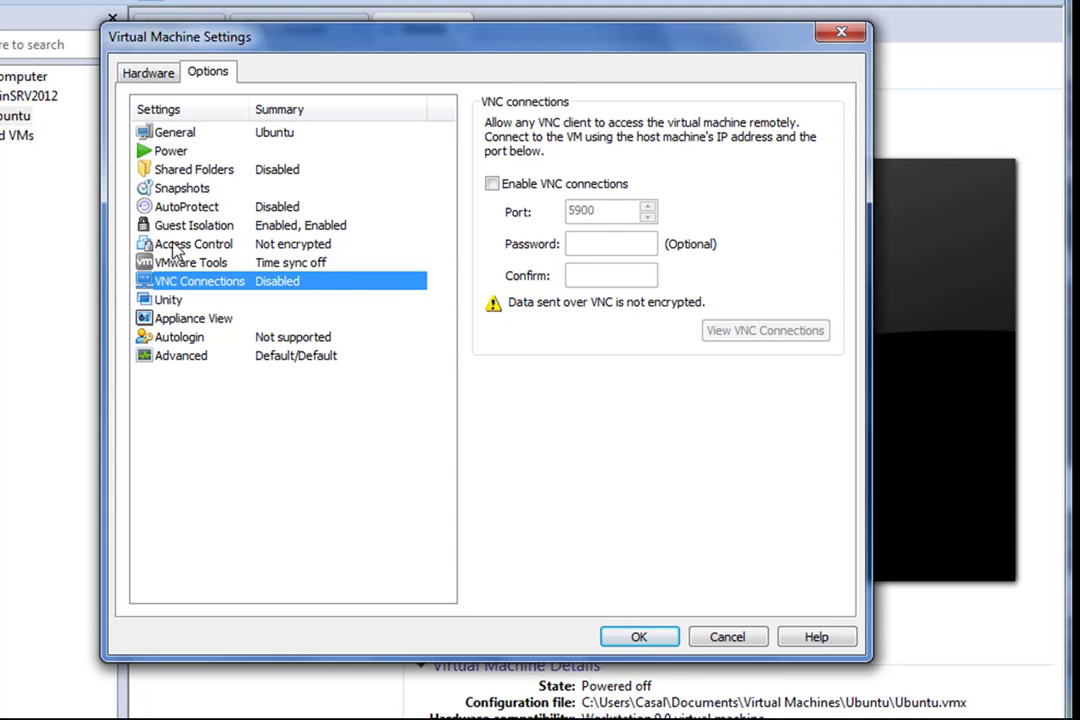
click(196, 190)
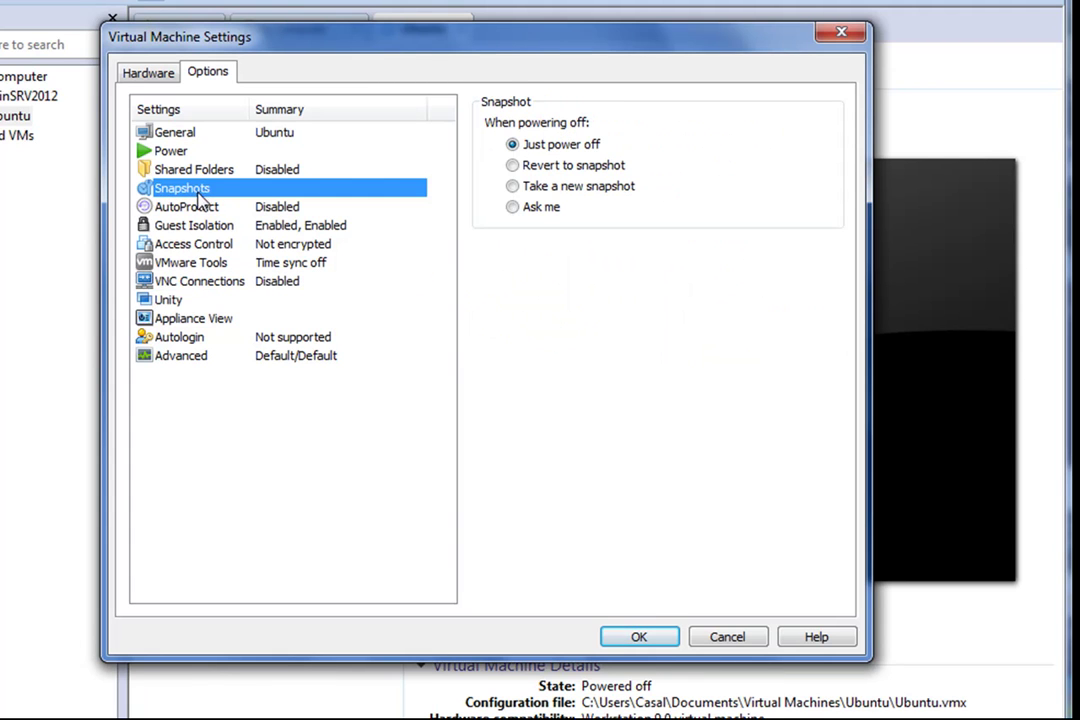
click(197, 168)
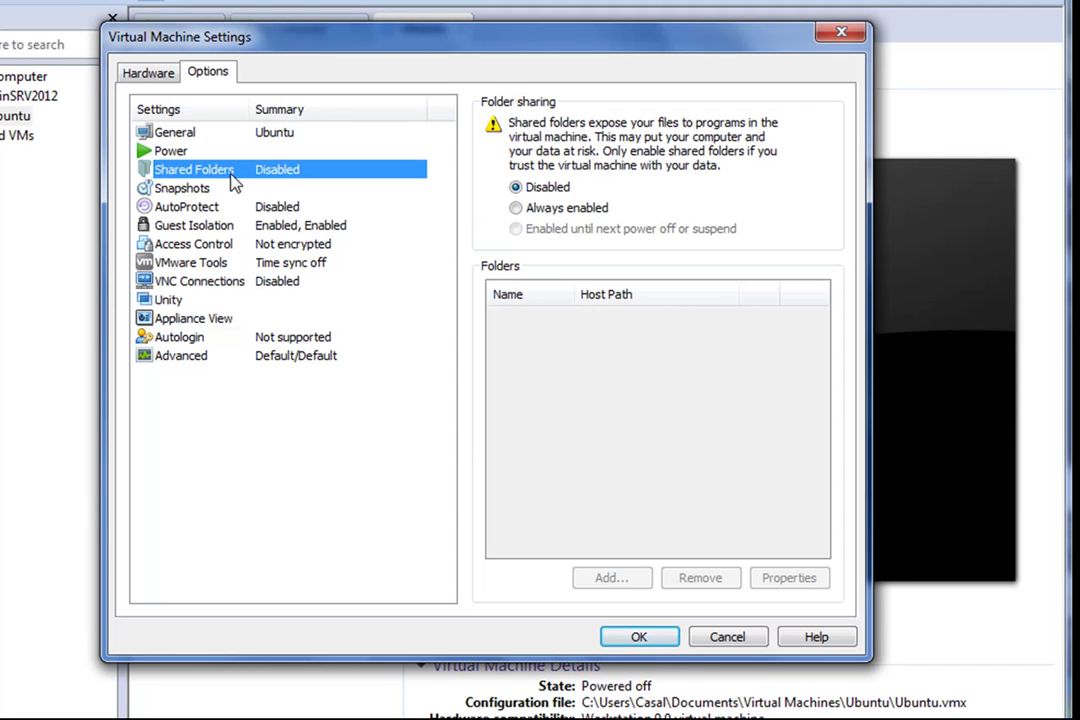
click(172, 151)
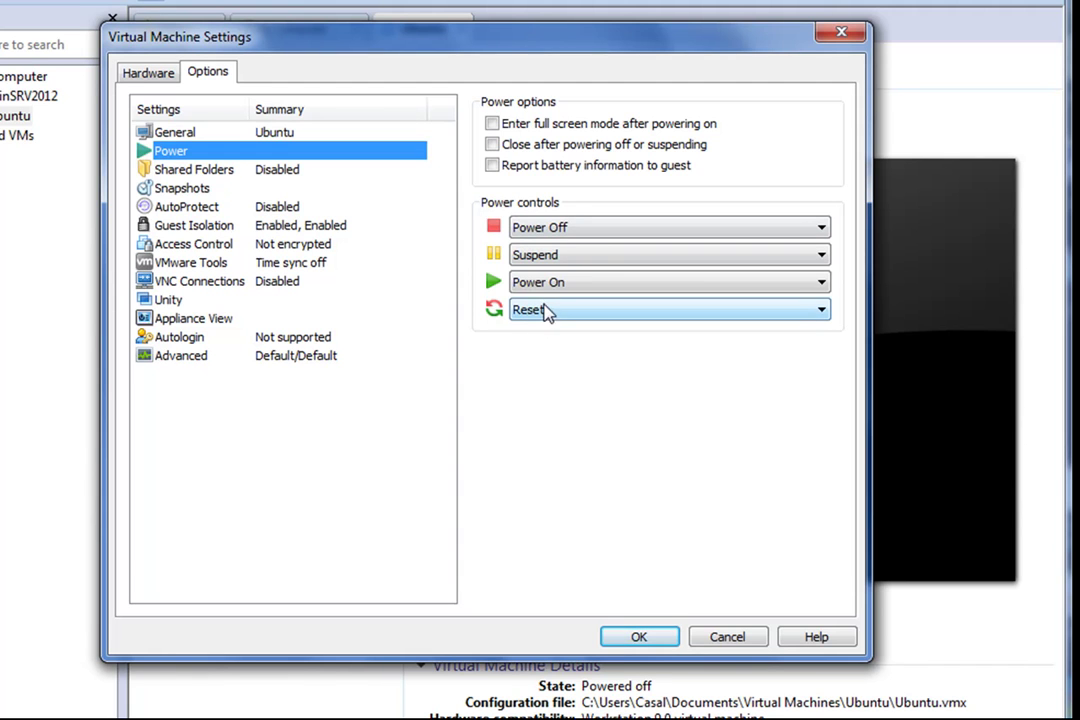
click(178, 134)
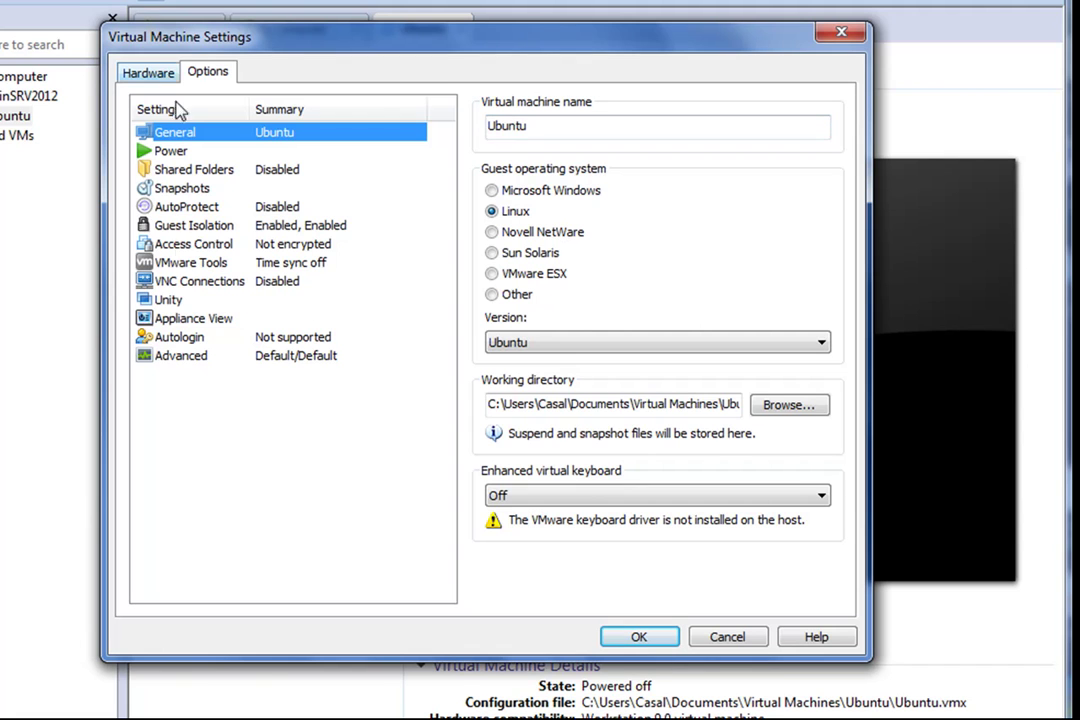
click(148, 75)
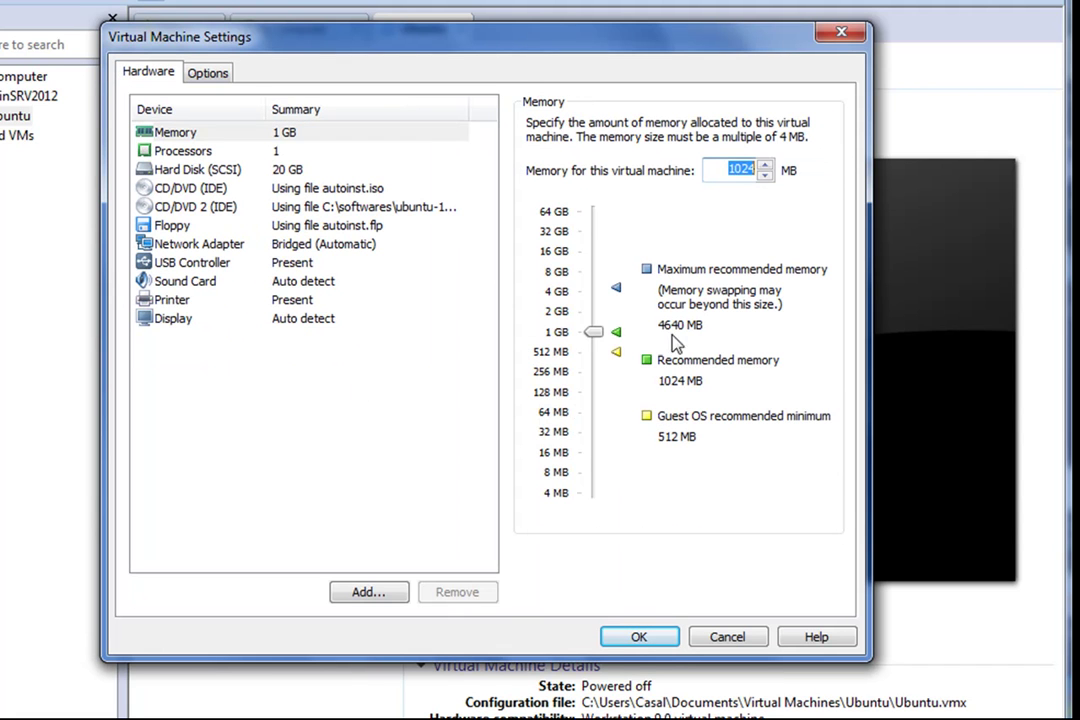
click(640, 640)
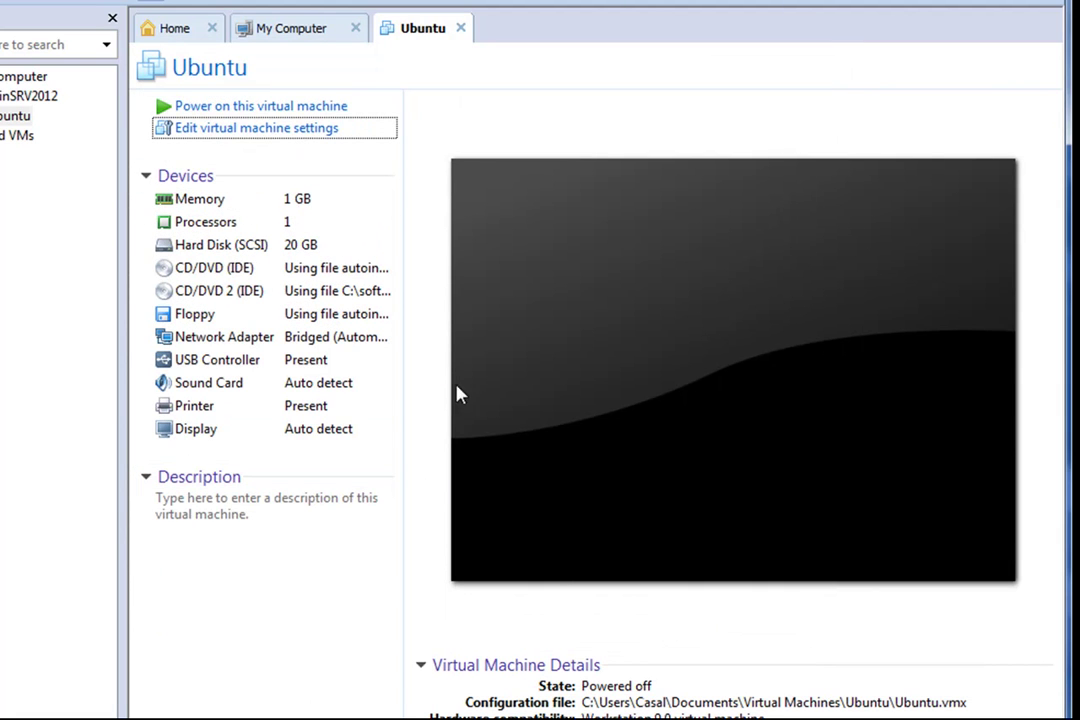
Step: Look over the Ubuntu tab's Power, Snapshot and Manage submenus, then choose Settings...
right_click(417, 33)
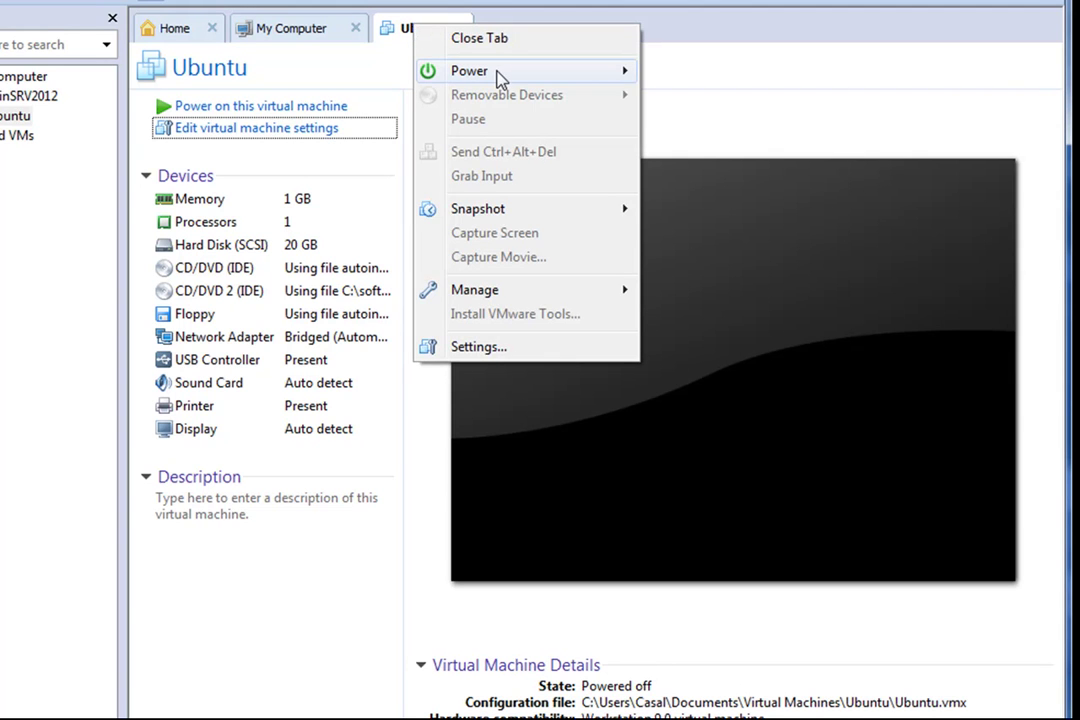
mouse_move(500, 74)
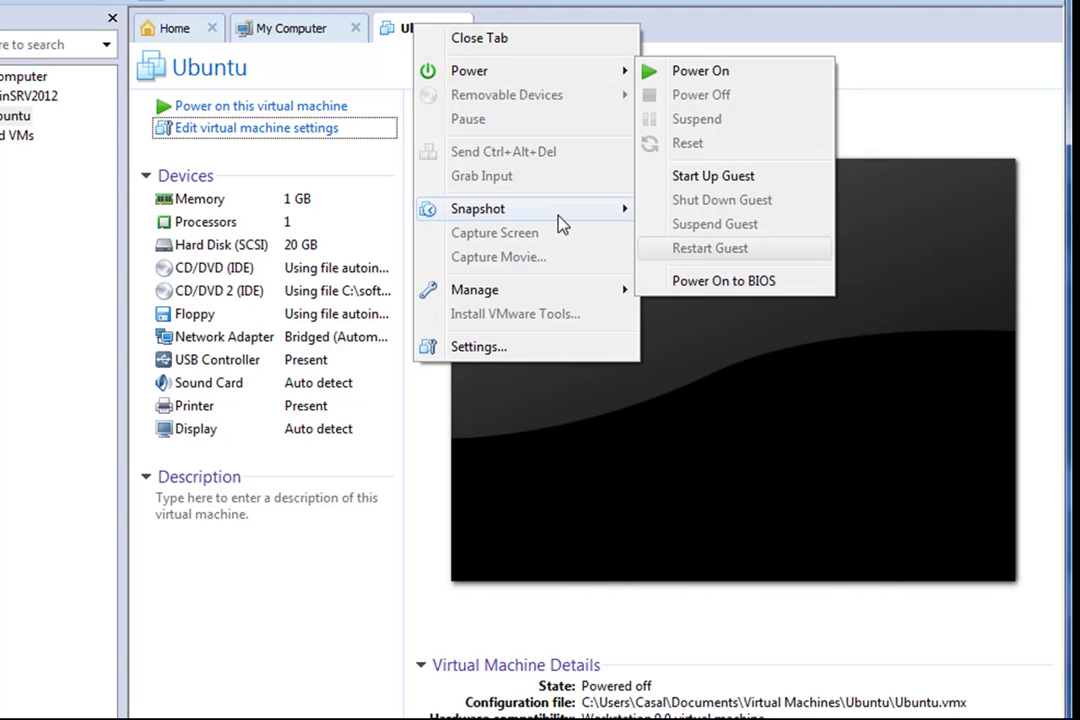
mouse_move(561, 224)
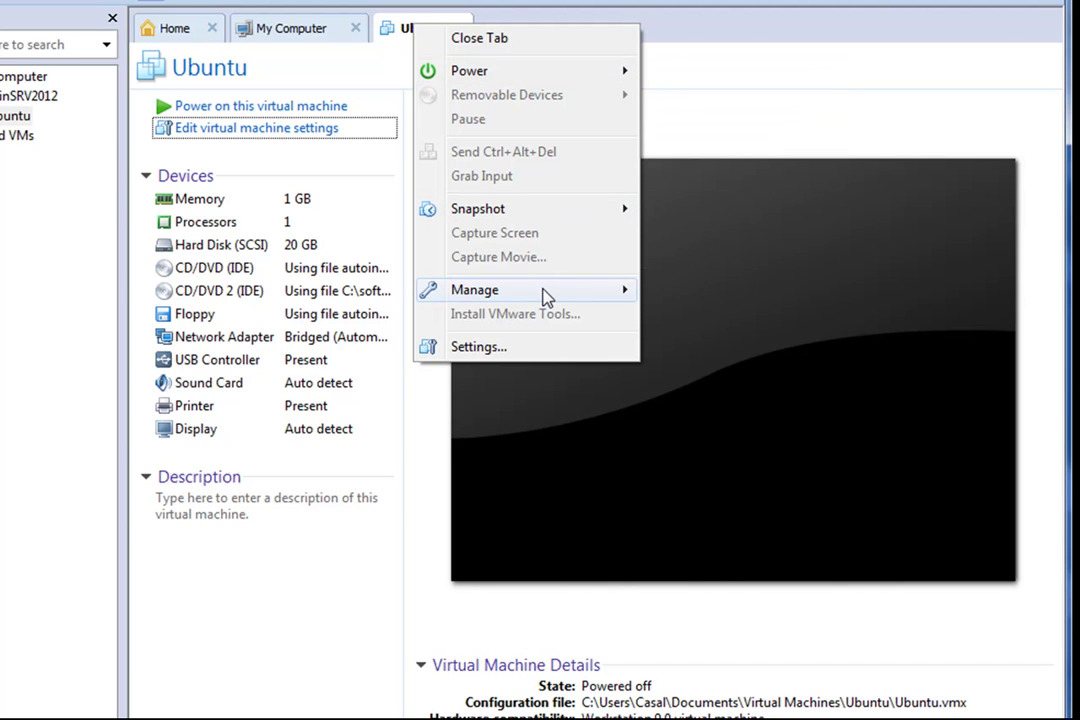
mouse_move(545, 297)
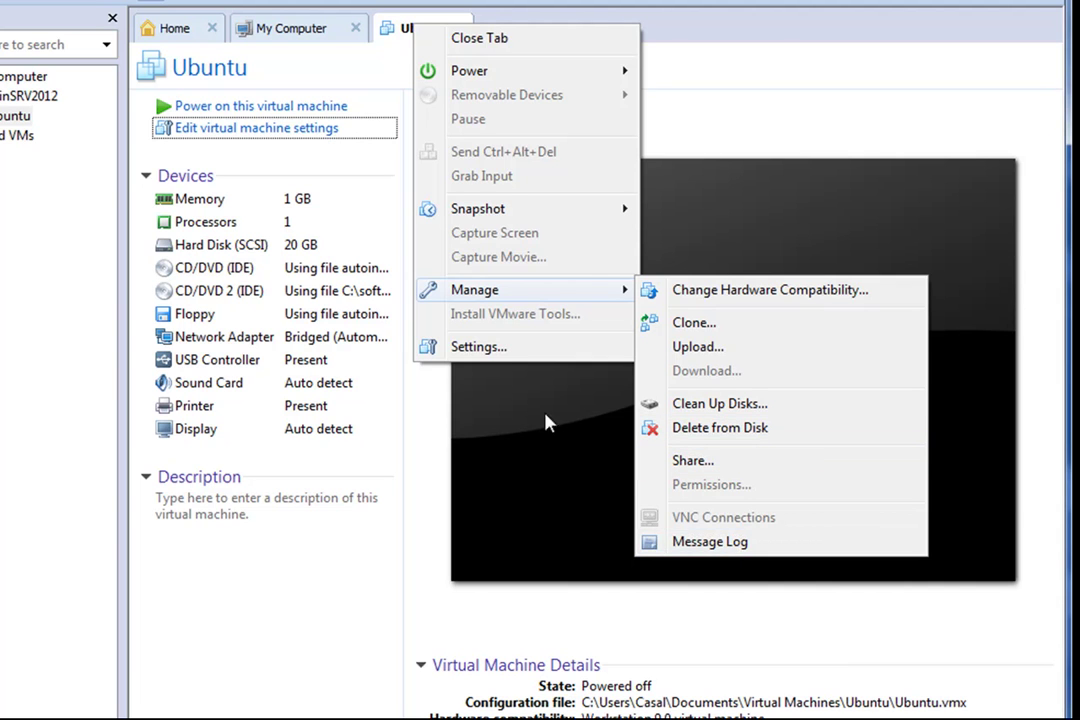
click(460, 345)
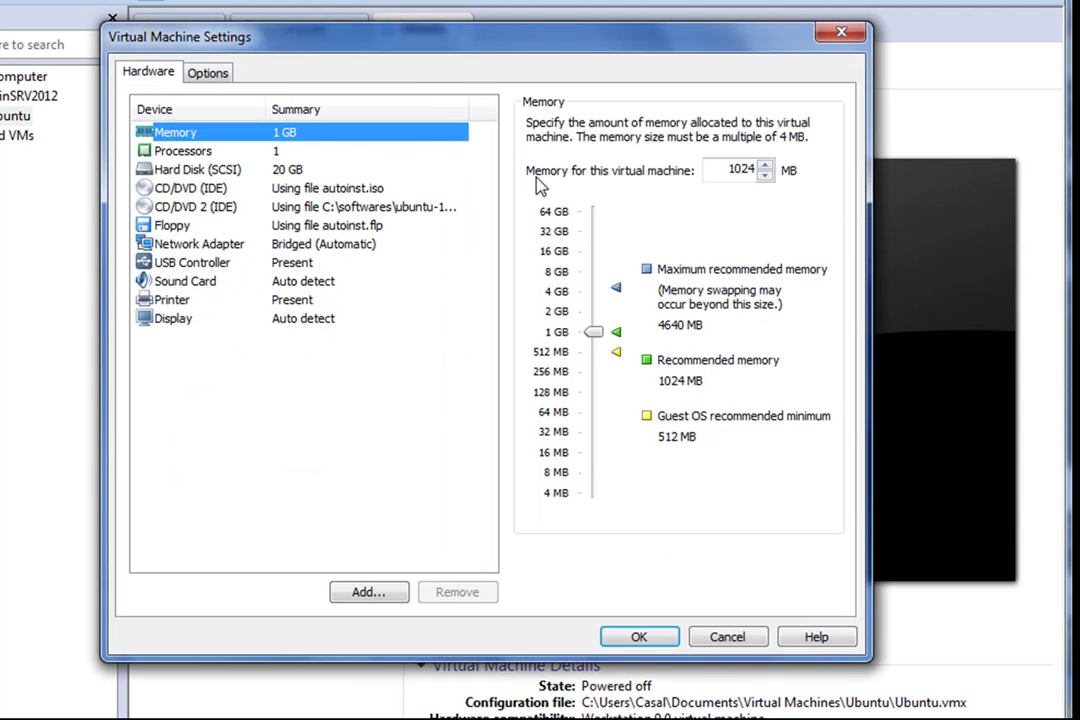
Step: Cancel the settings dialog unchanged and click into the VM's Description box
click(736, 643)
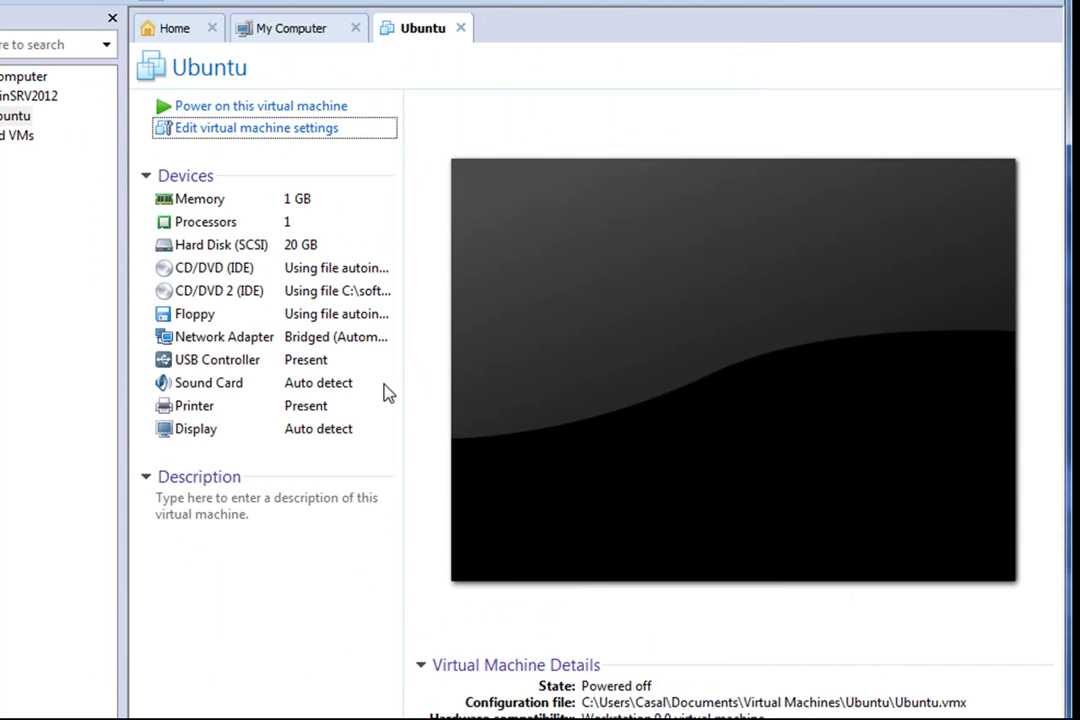
click(346, 648)
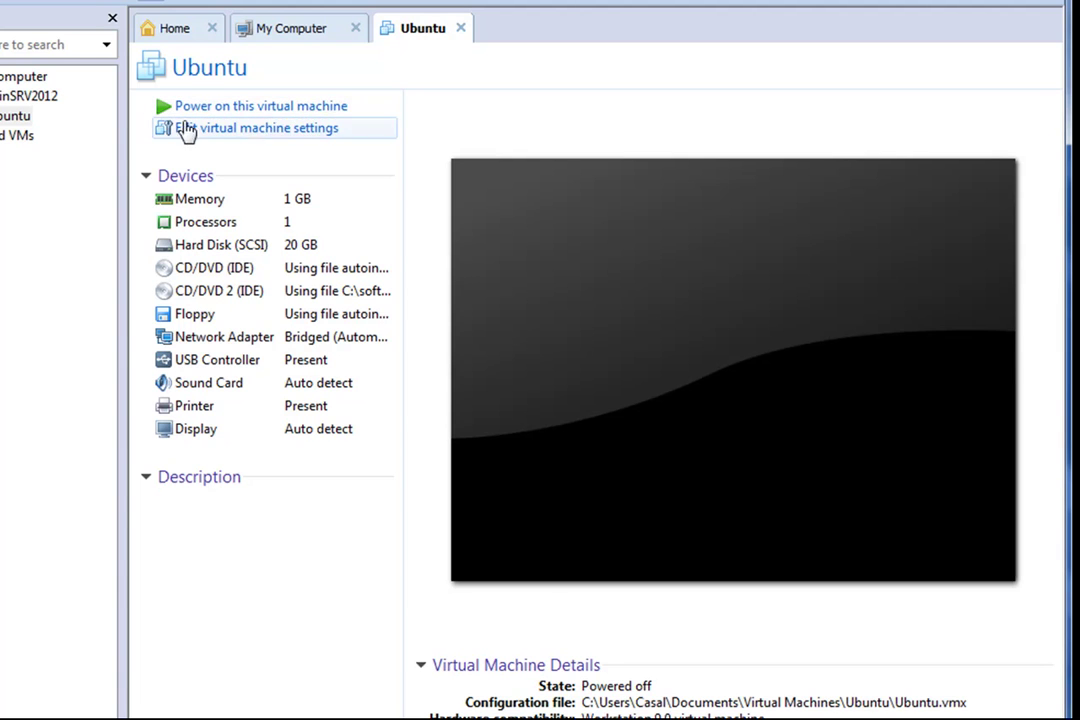
Step: Power on the Ubuntu VM, enlarge the VMware window, and go full screen with Ctrl+Alt+Enter
click(236, 108)
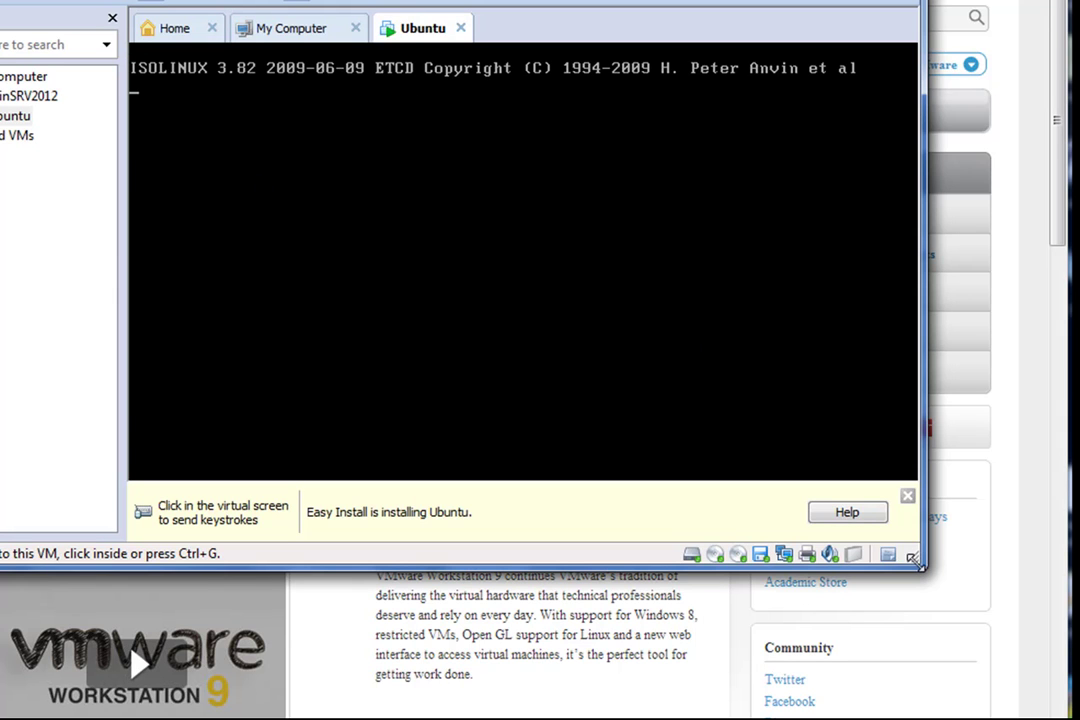
drag(913, 558, 1075, 716)
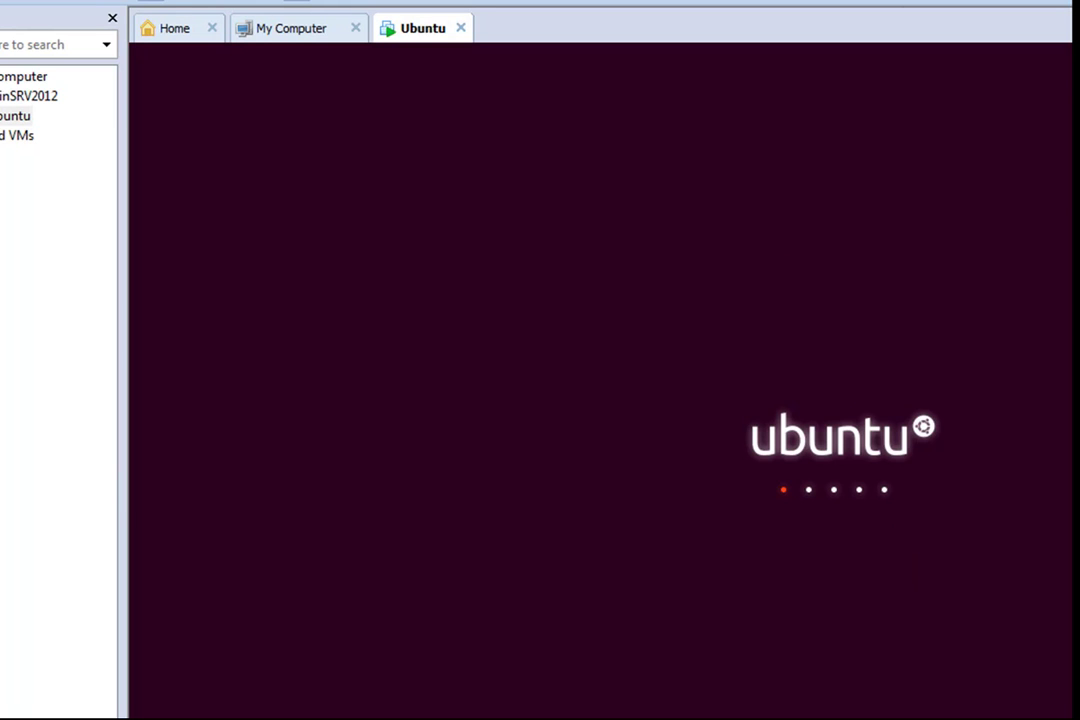
key(ctrl+alt+Return)
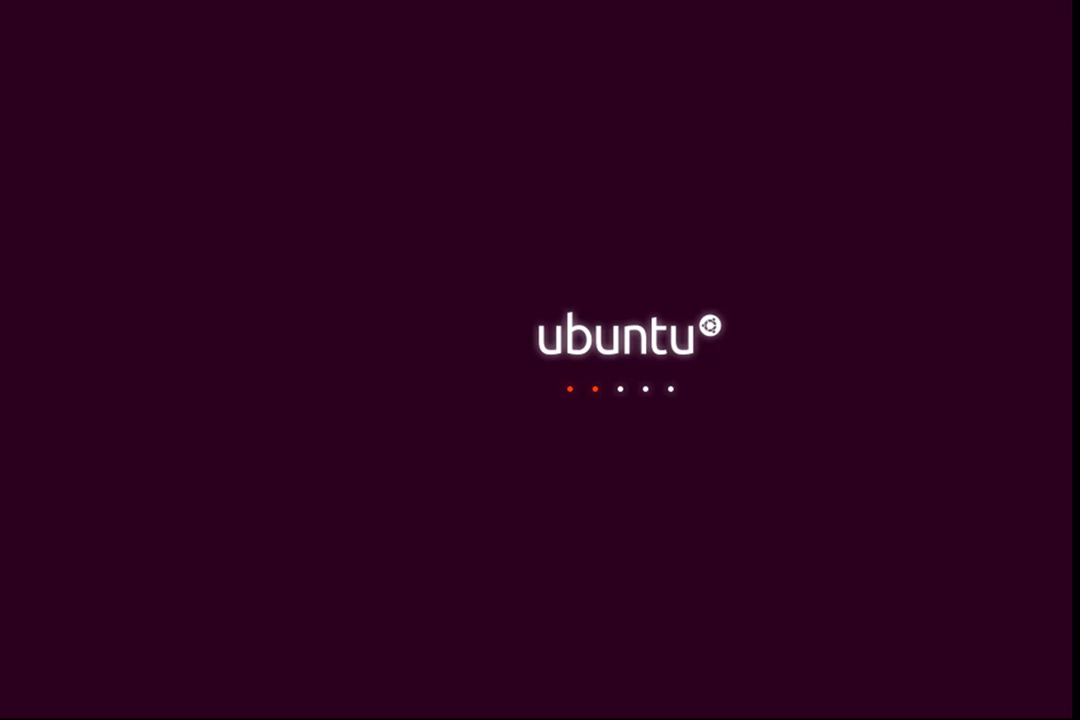